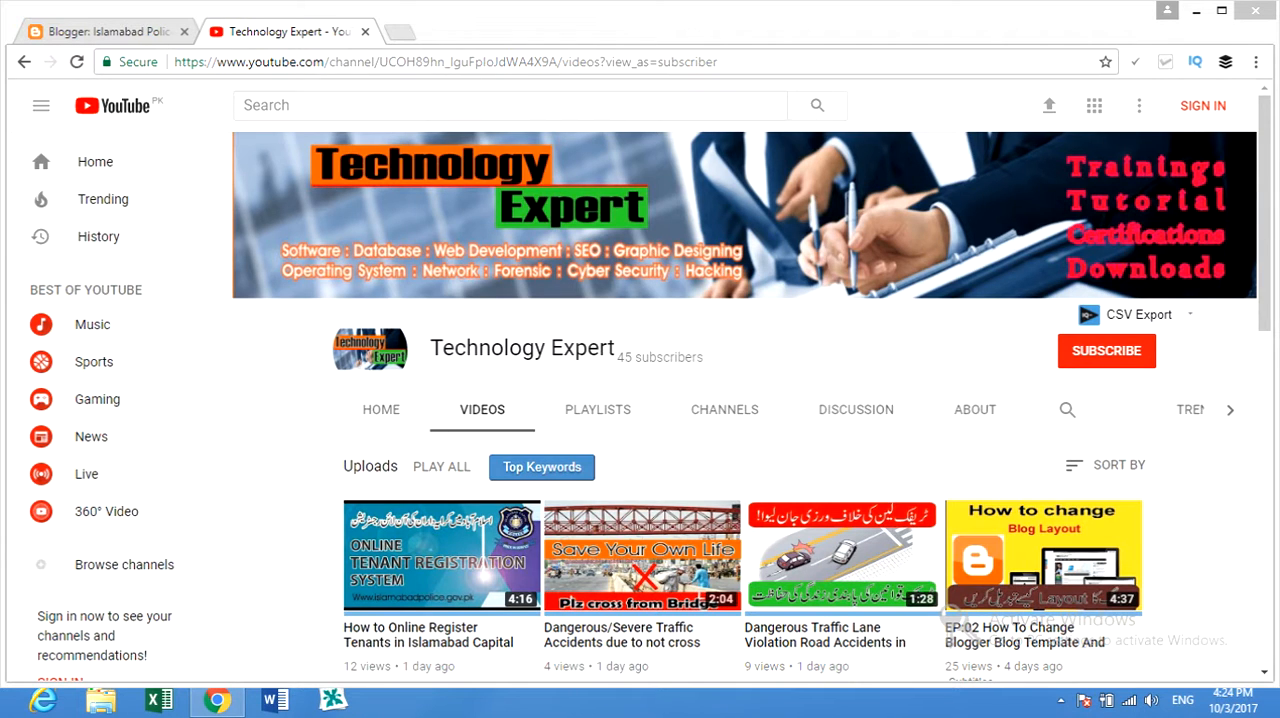
Switch to the Blogger dashboard and open the Download Software blog.
left_click(130, 31)
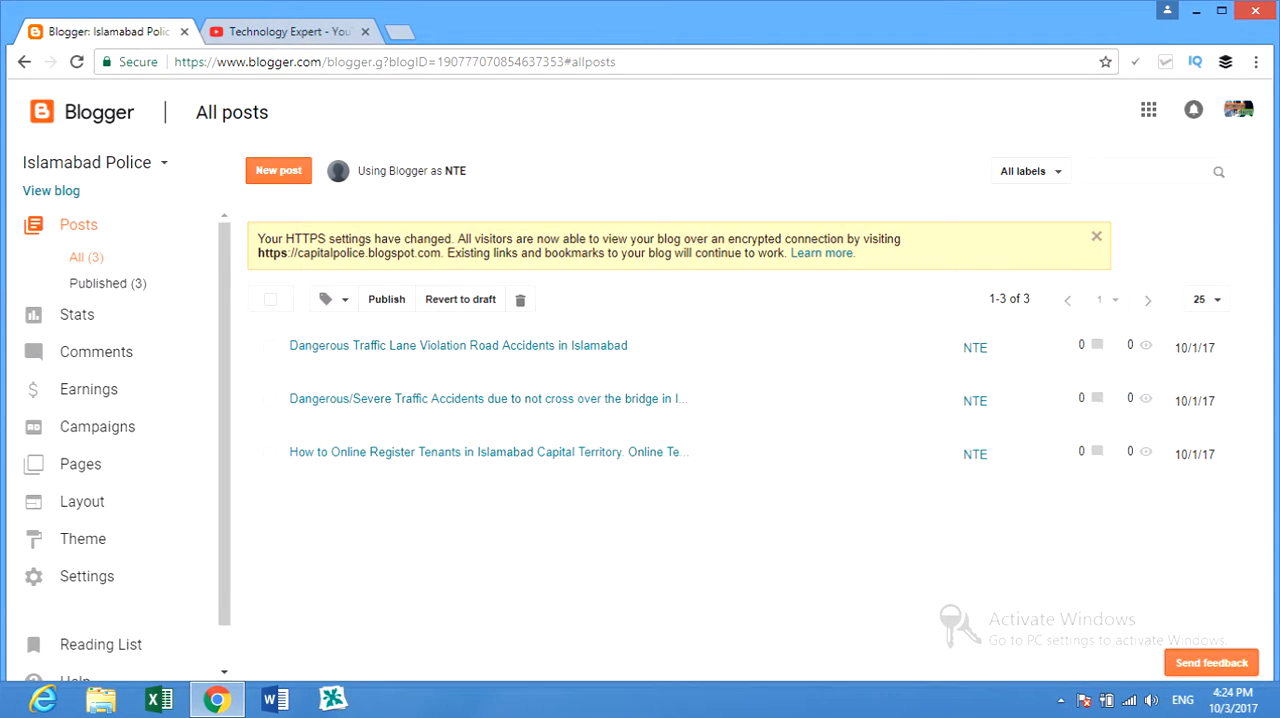
left_click(90, 162)
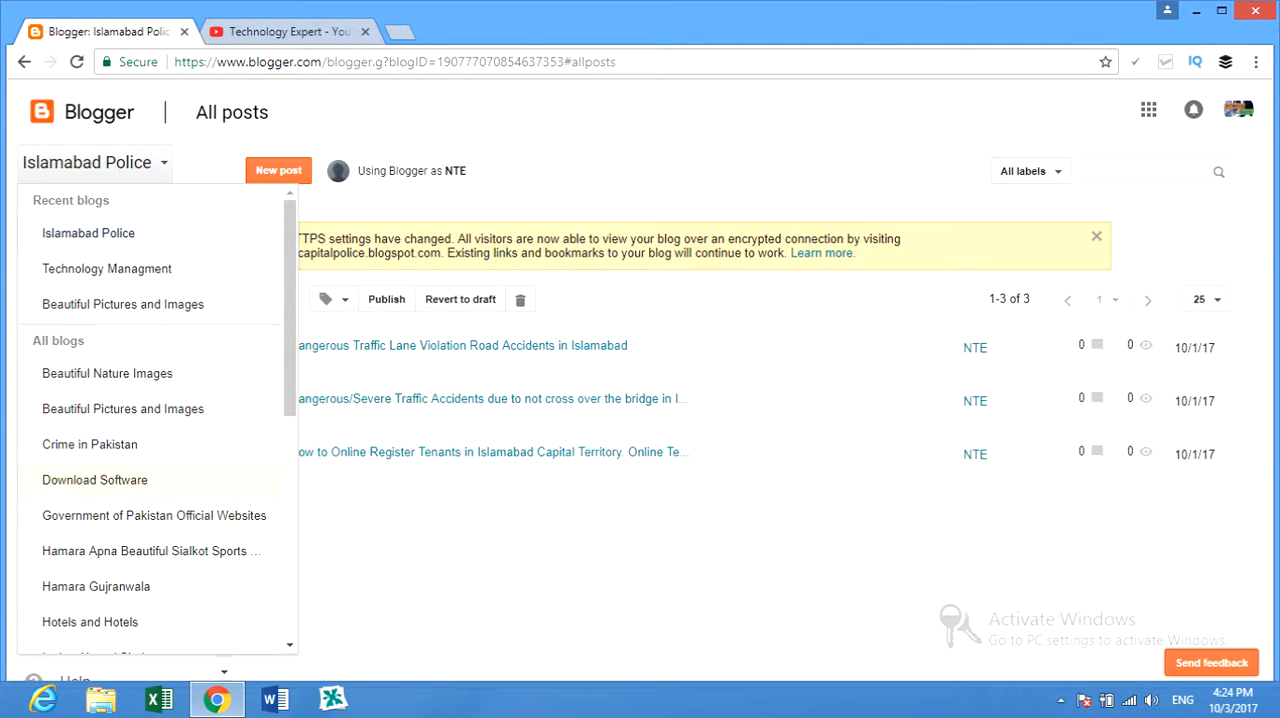
left_click(95, 480)
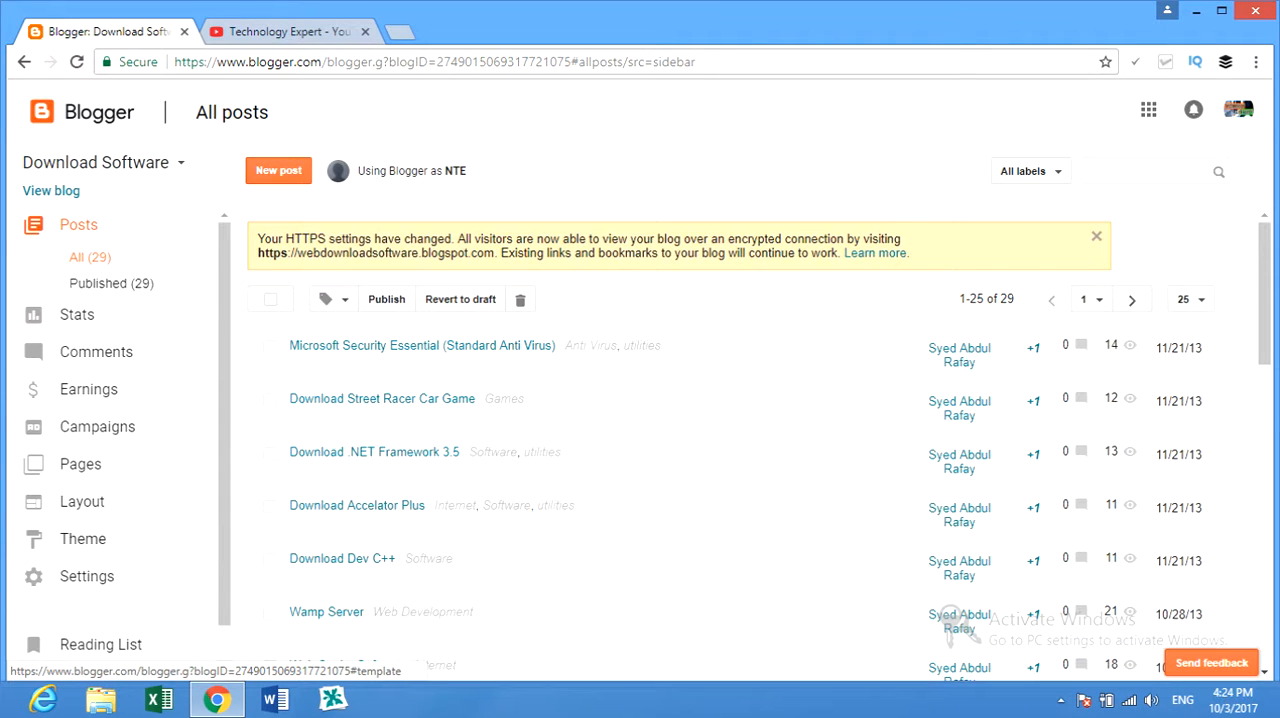
Go to the blog's theme settings and open the live theme for customization in the Theme Designer.
left_click(83, 540)
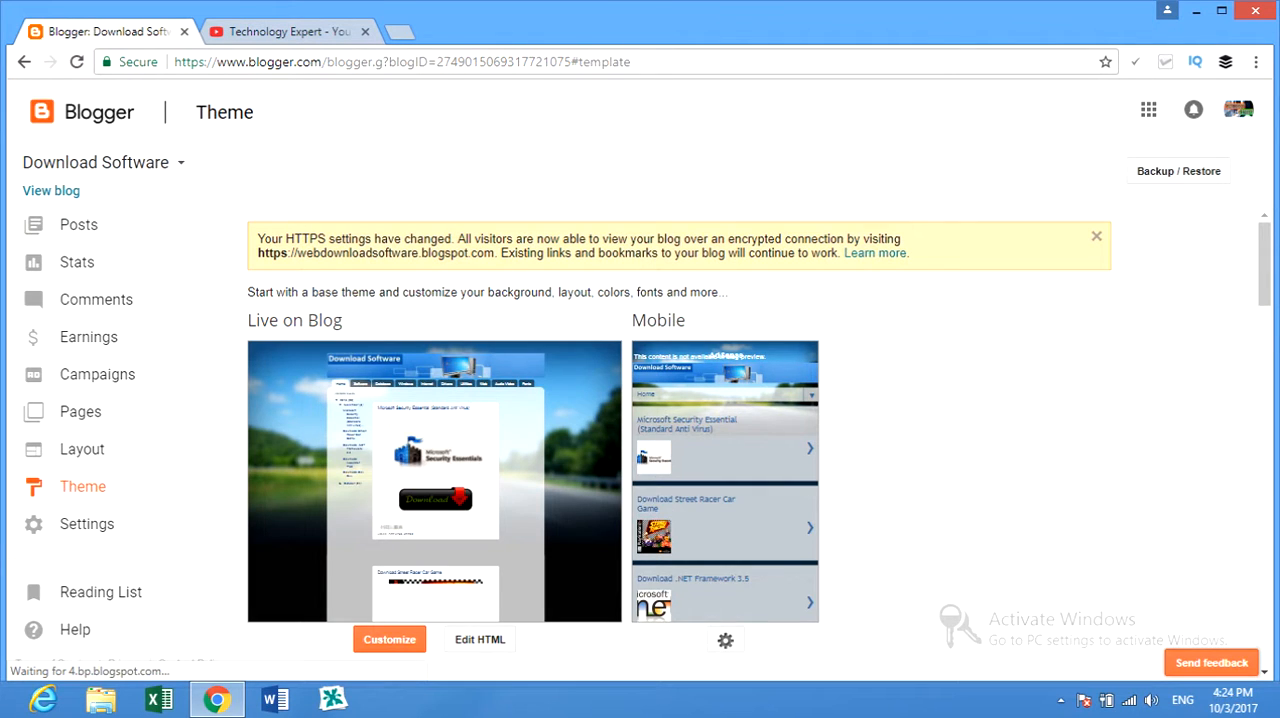
scroll(680, 440, "down", 2)
scroll(680, 440, "up", 2)
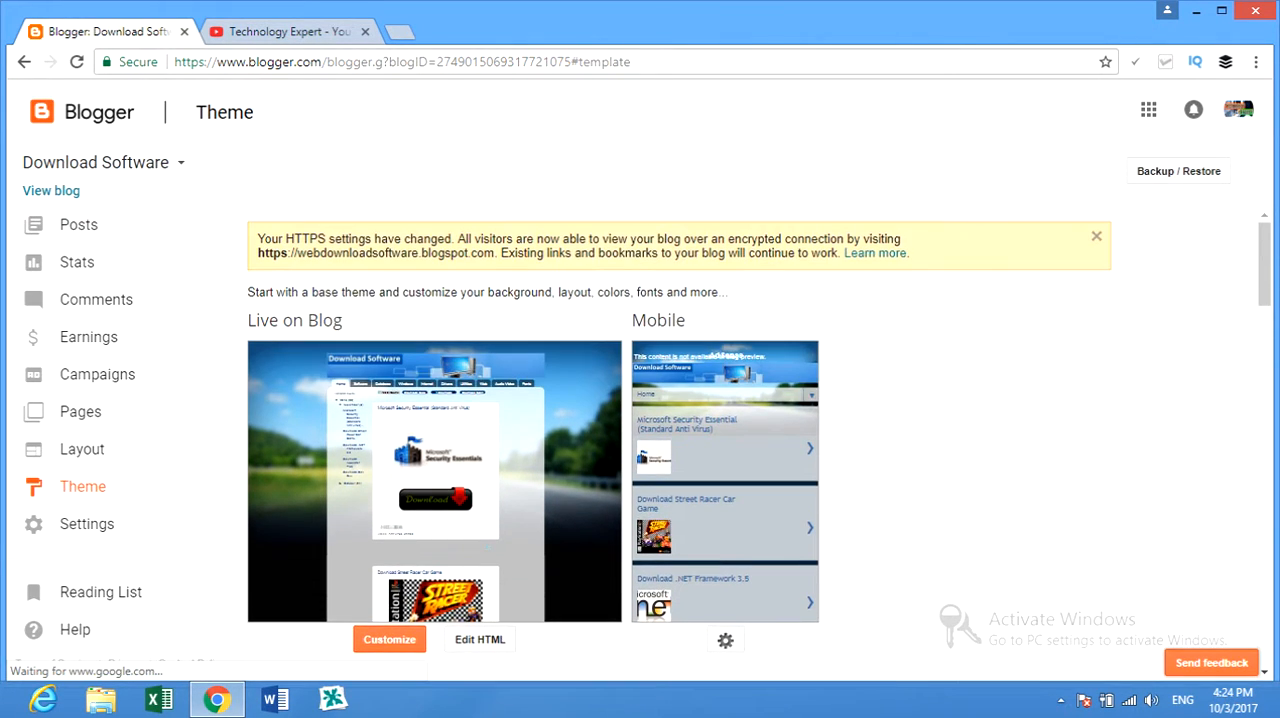
scroll(680, 440, "down", 1)
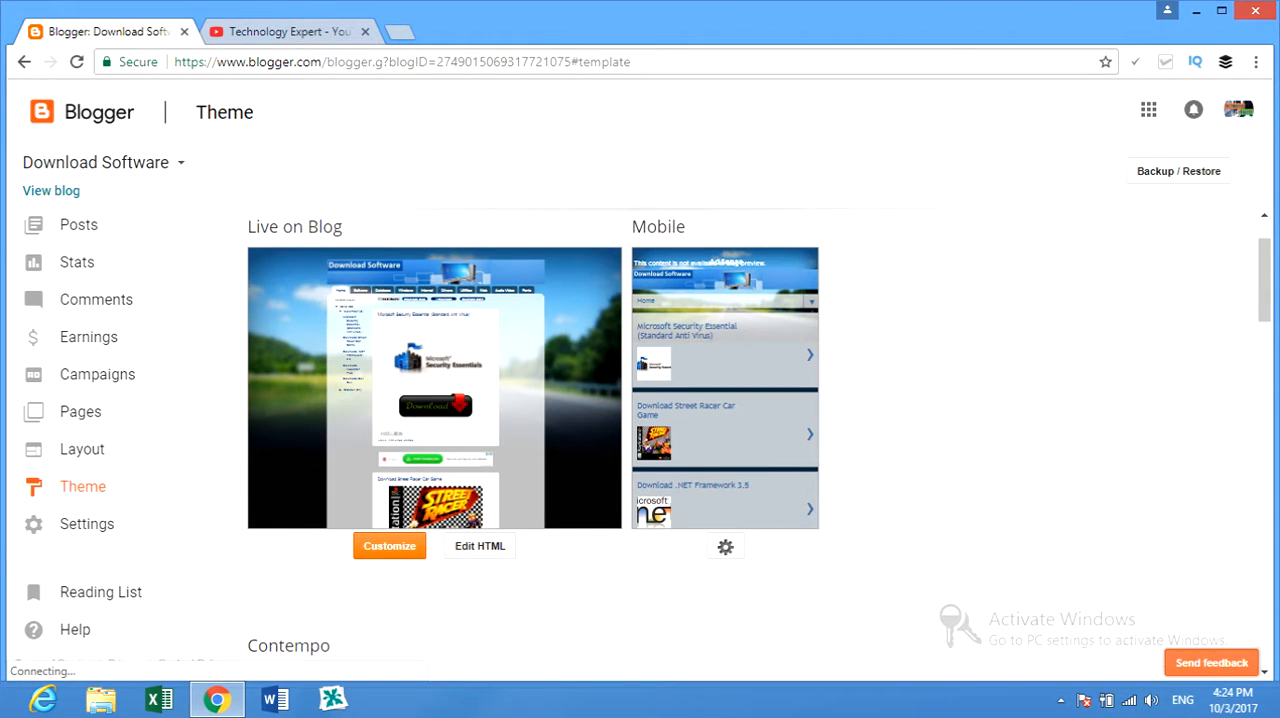
left_click(389, 545)
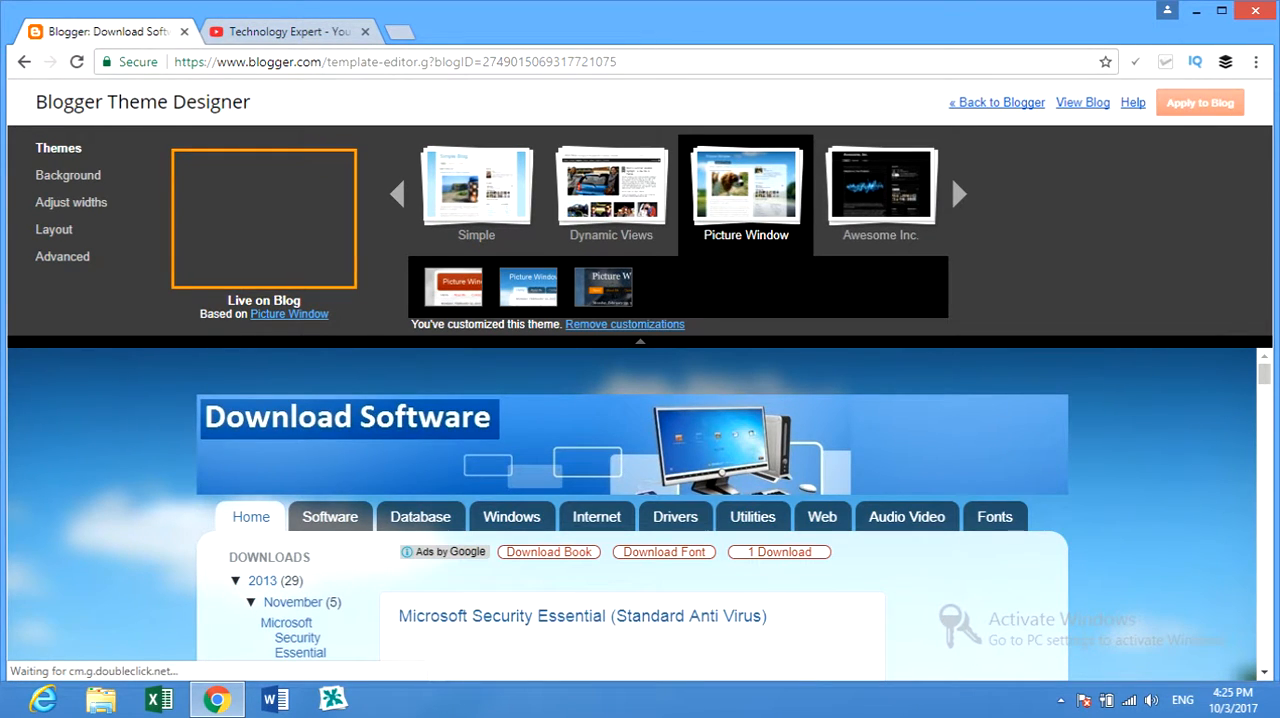
Examine the blog preview and browse the available base themes.
scroll(632, 510, "down", 6)
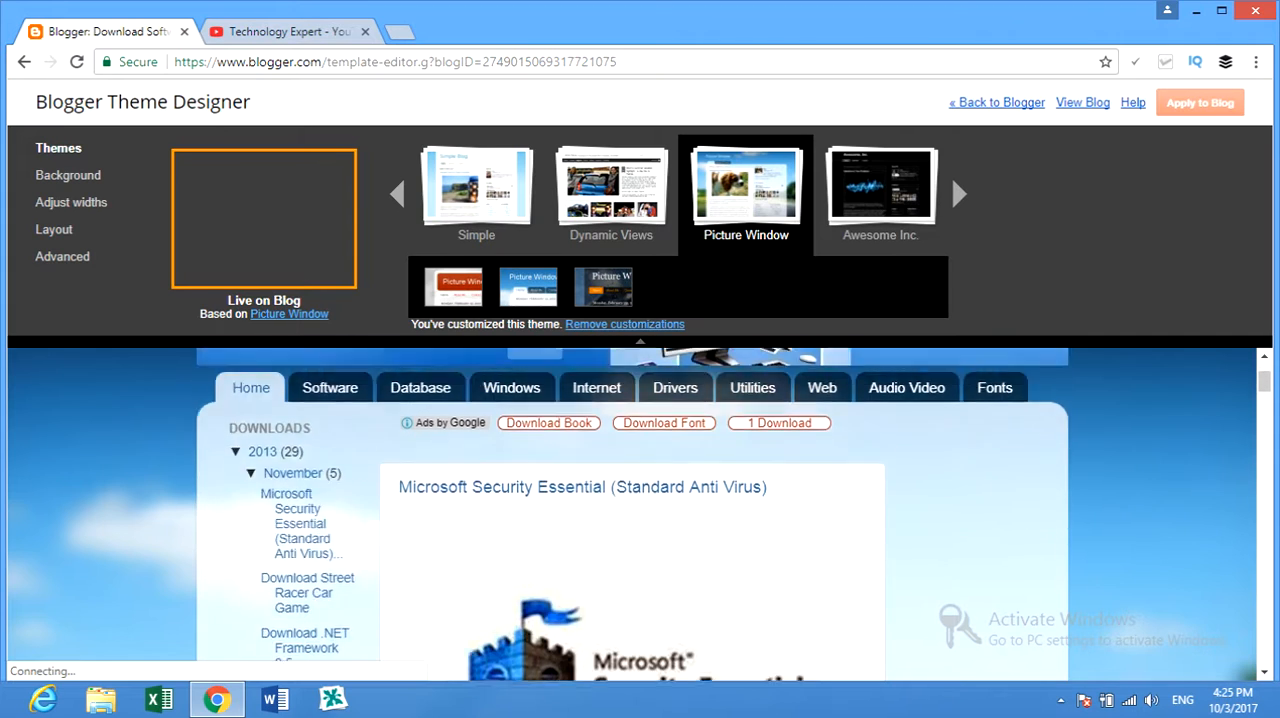
scroll(632, 514, "up", 3)
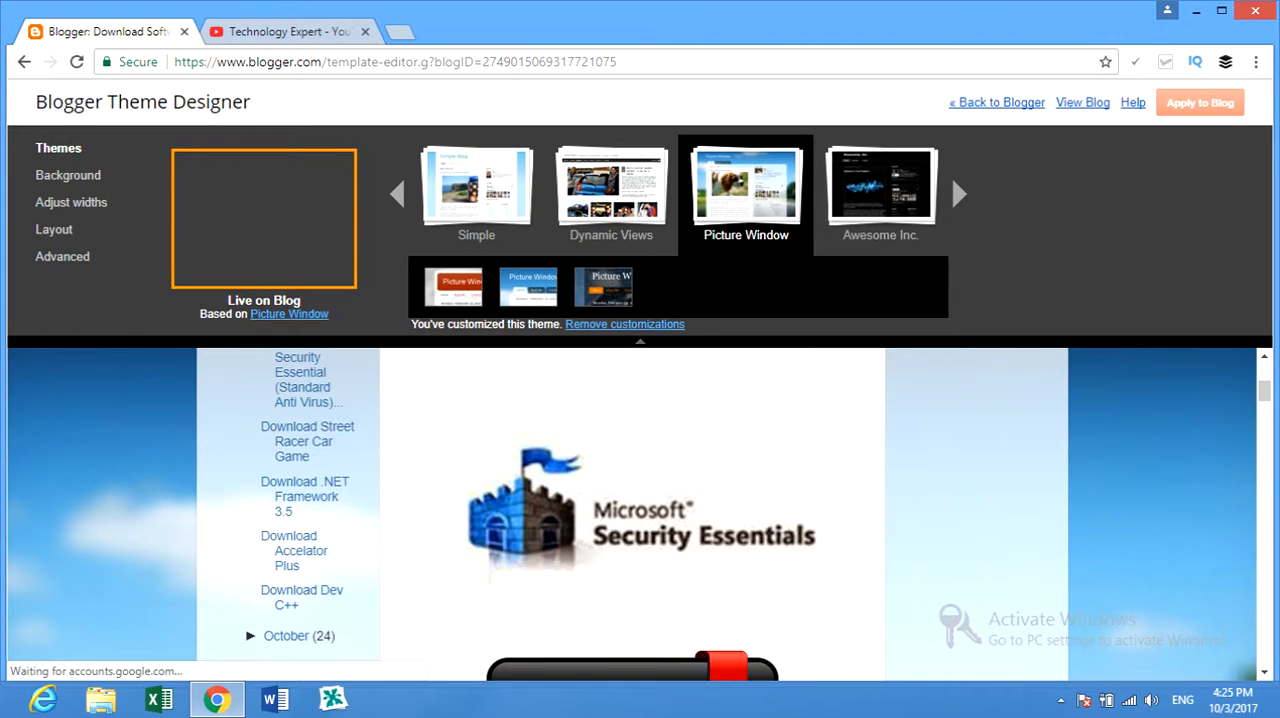
scroll(632, 514, "up", 3)
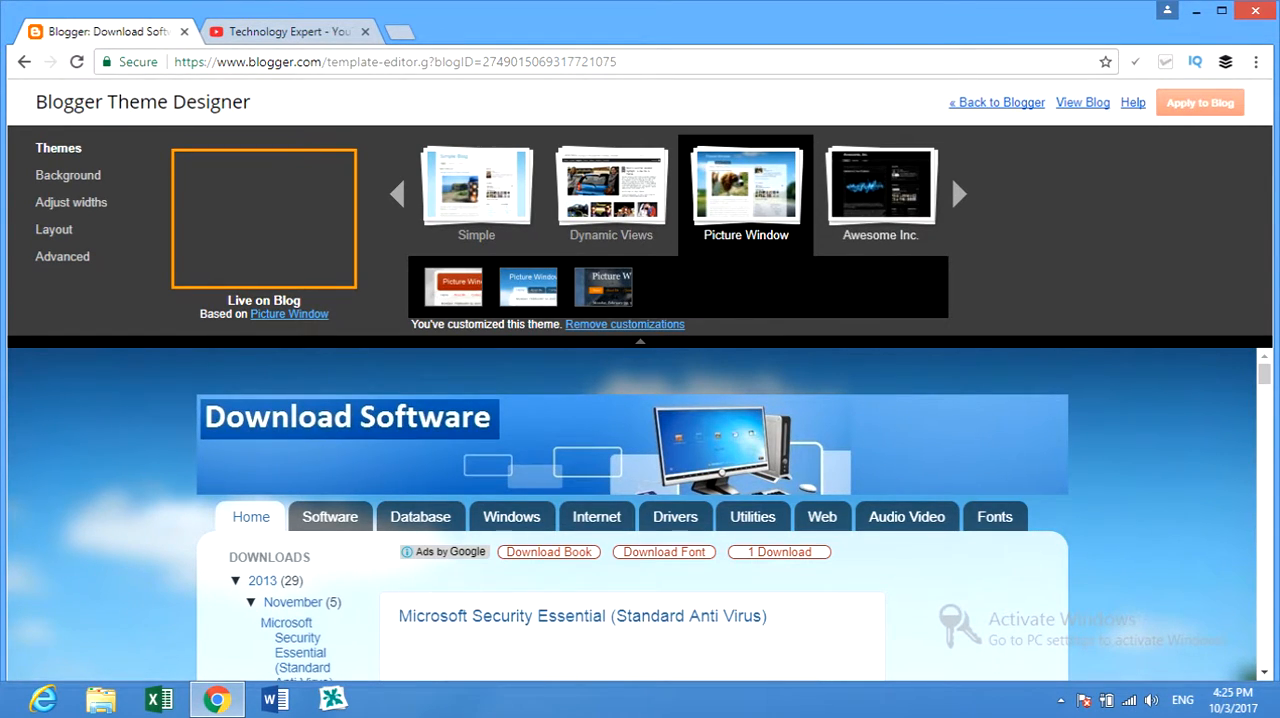
left_click(959, 193)
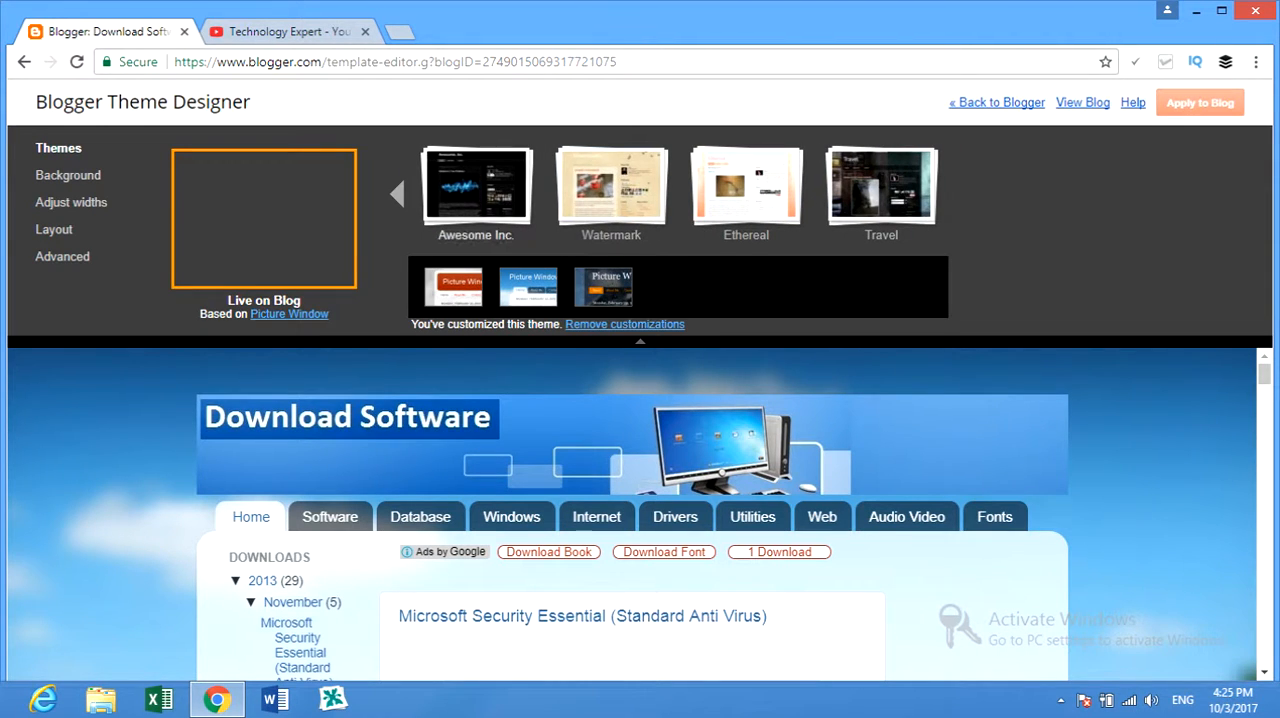
left_click(397, 193)
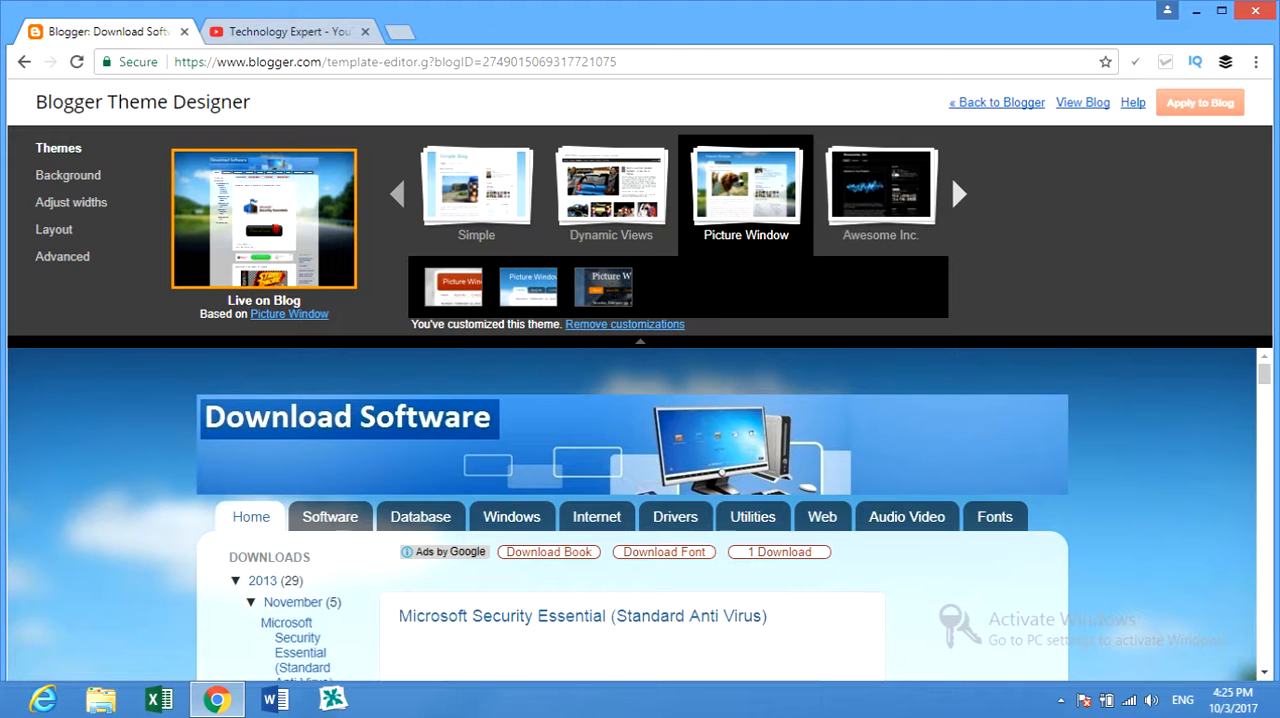
Replace the blog's background image with the blue and purple light-burst picture from the Abstract category.
left_click(68, 175)
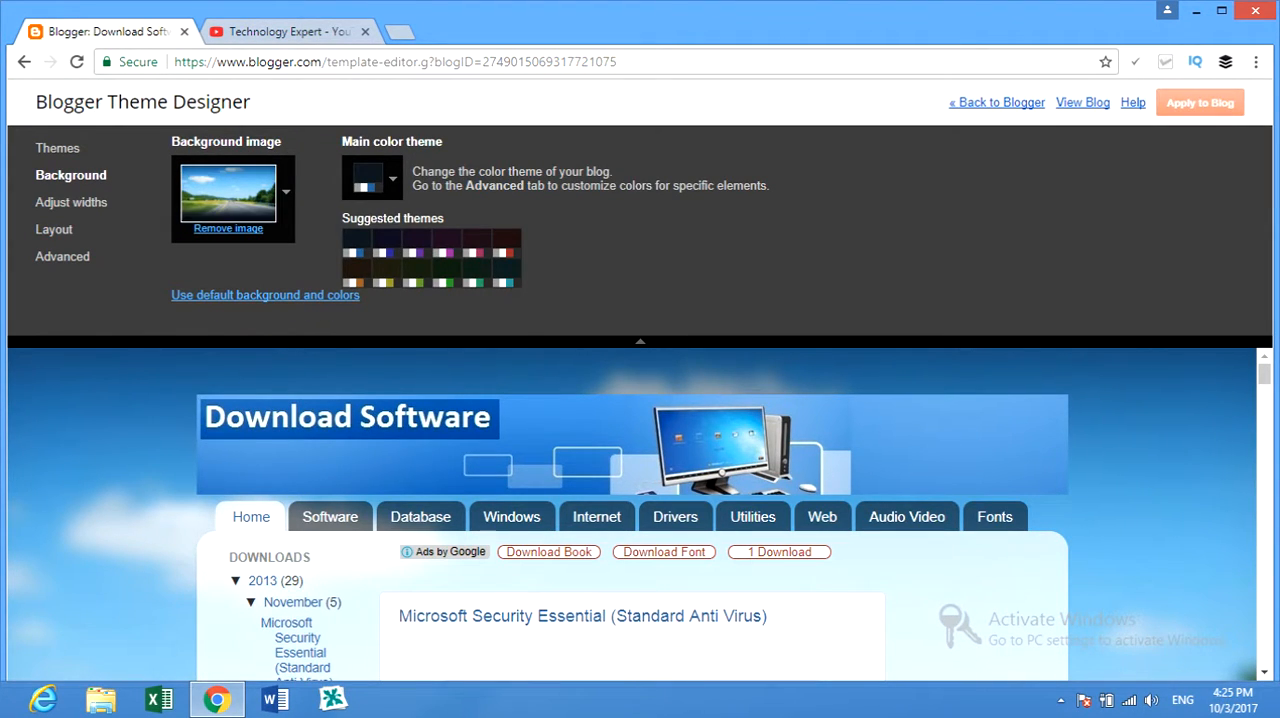
left_click(228, 195)
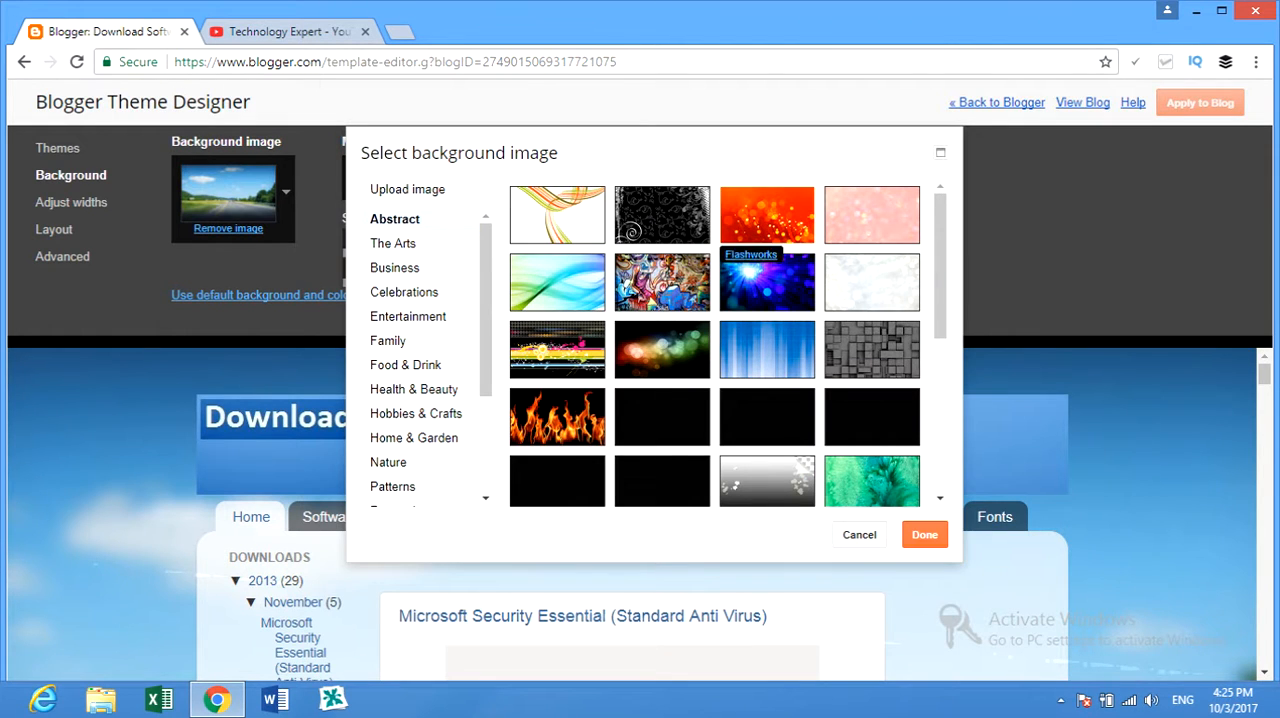
left_click(767, 216)
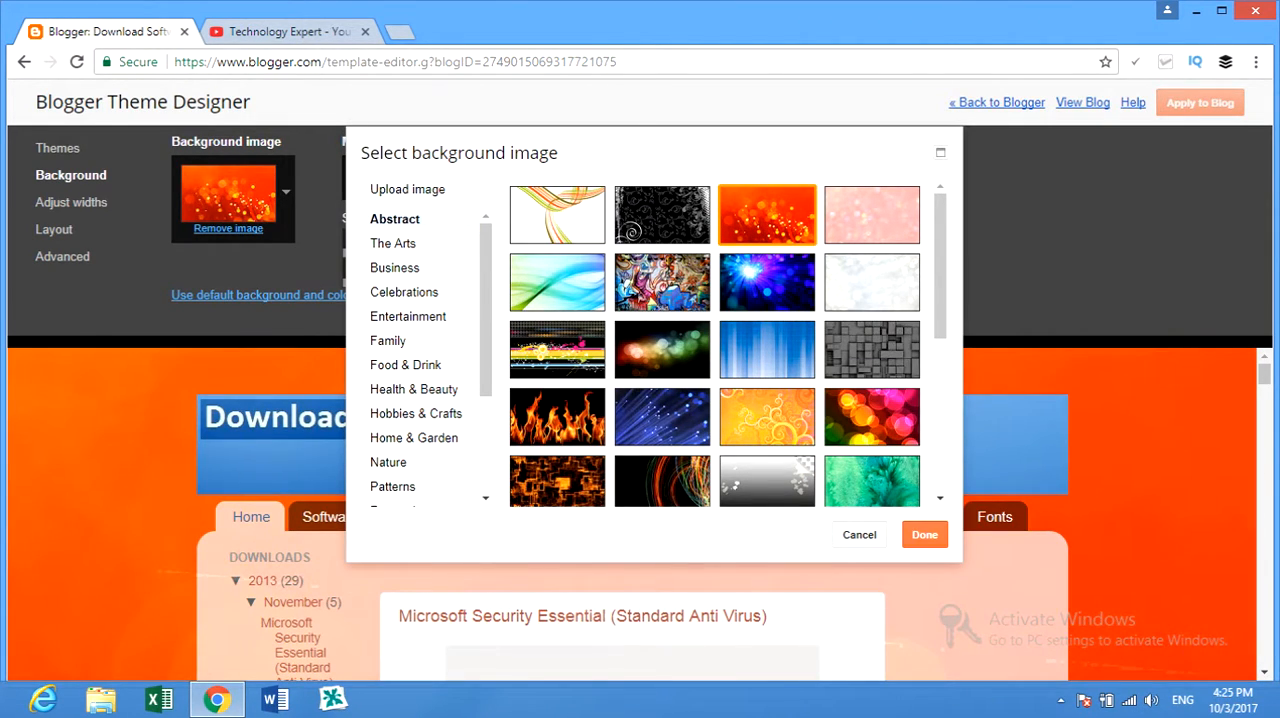
left_click(871, 282)
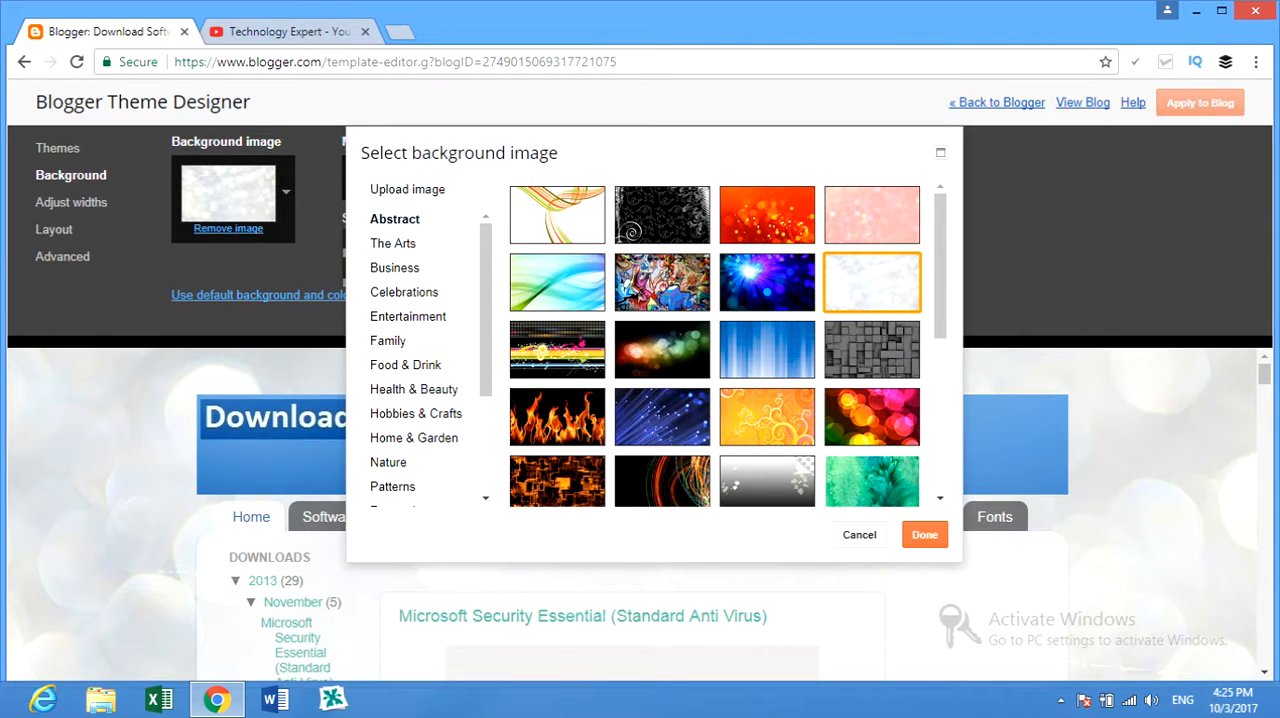
left_click(767, 216)
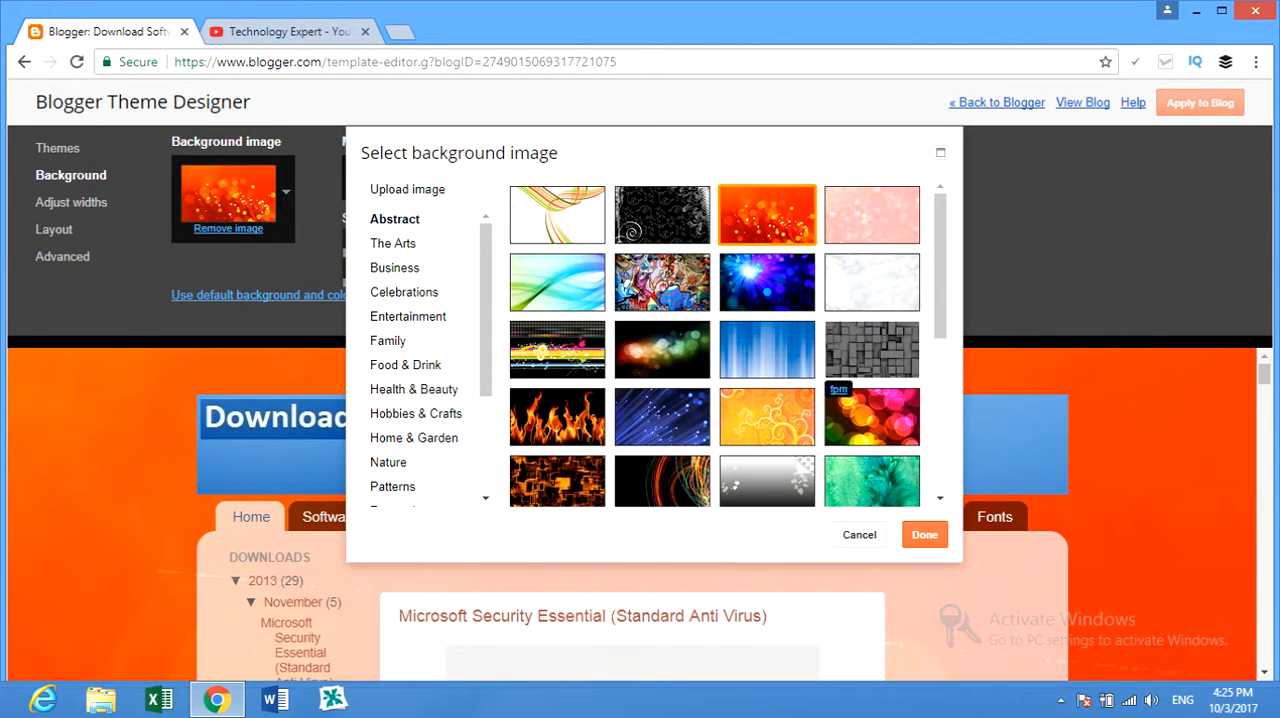
left_click(767, 282)
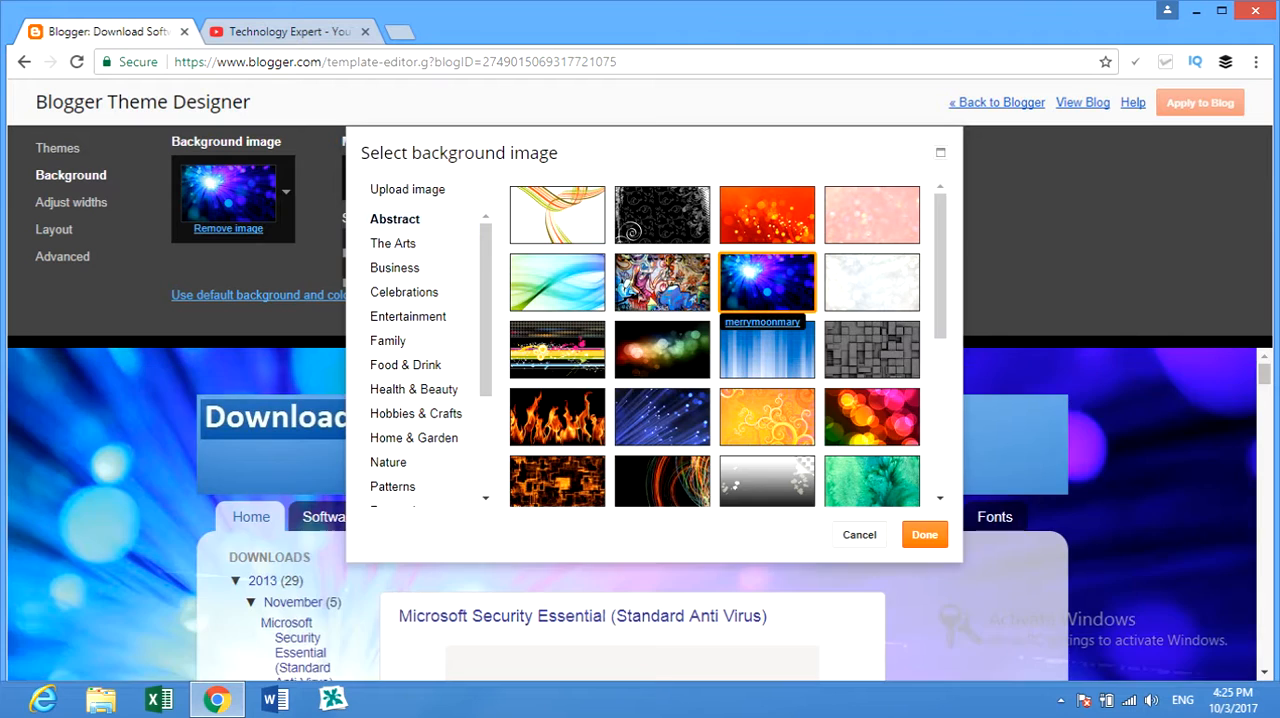
left_click(924, 534)
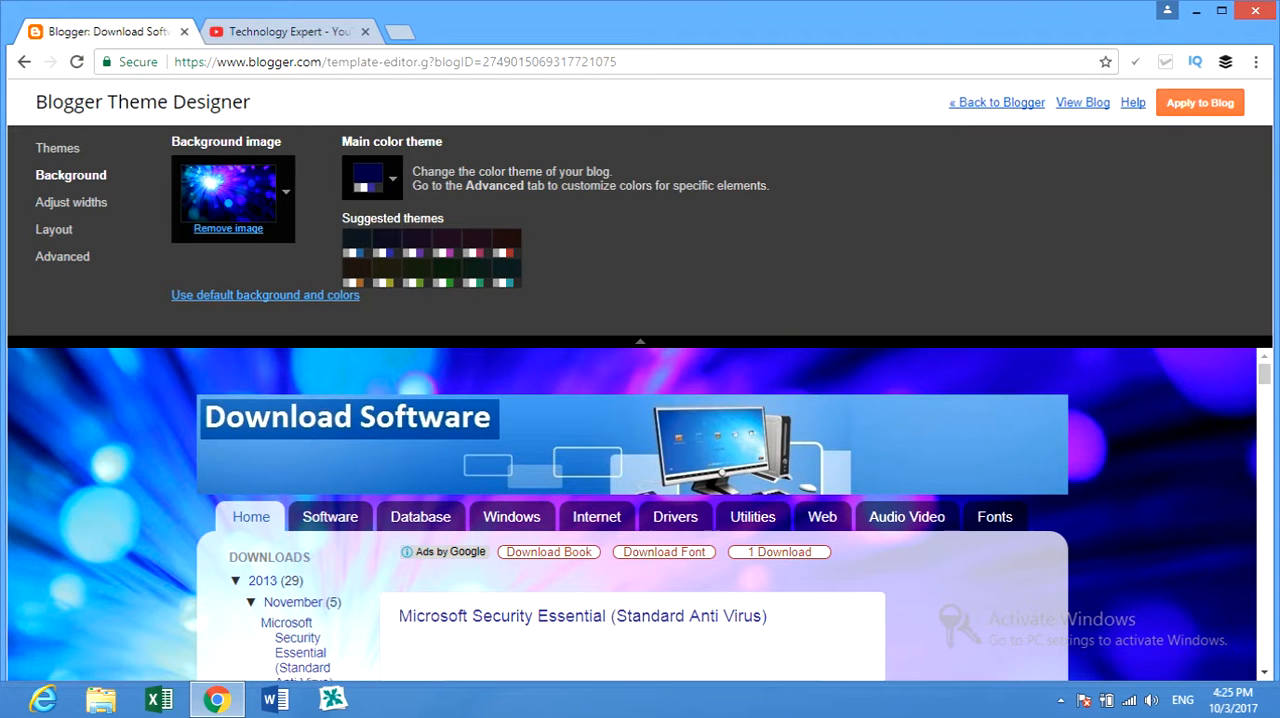
Try a custom medium green as the blog's main color theme.
left_click(391, 179)
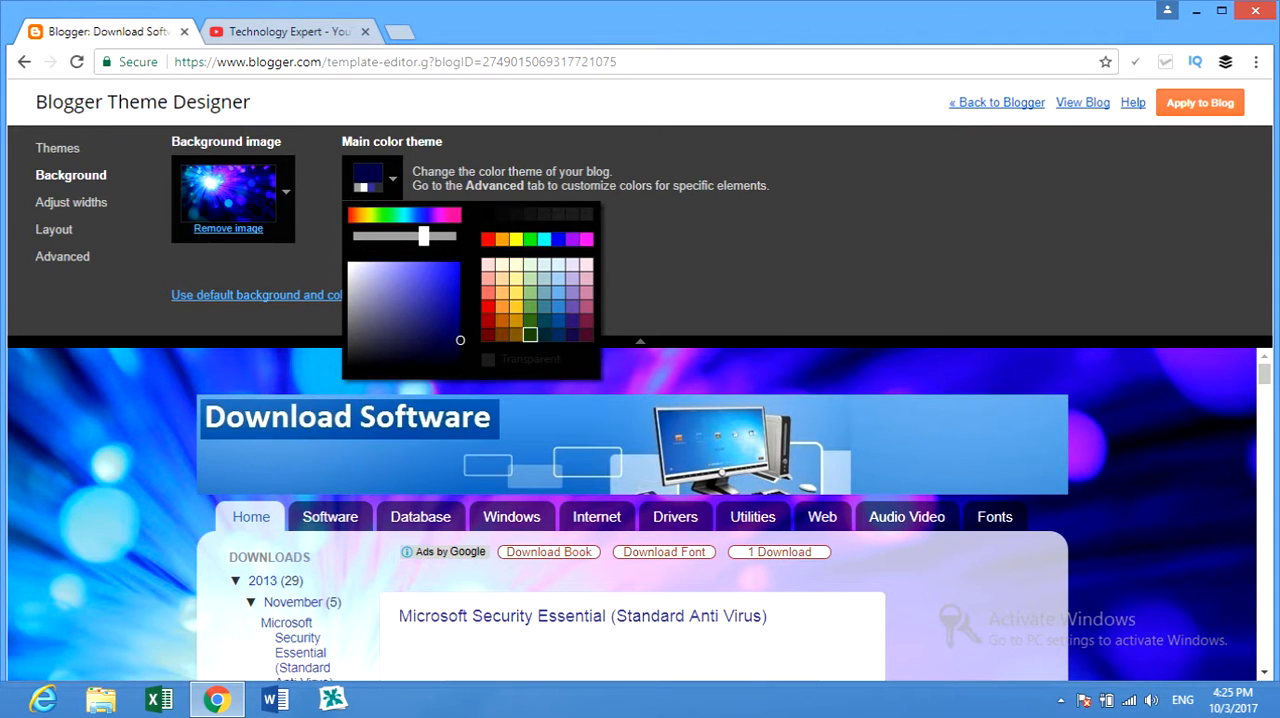
left_click(530, 320)
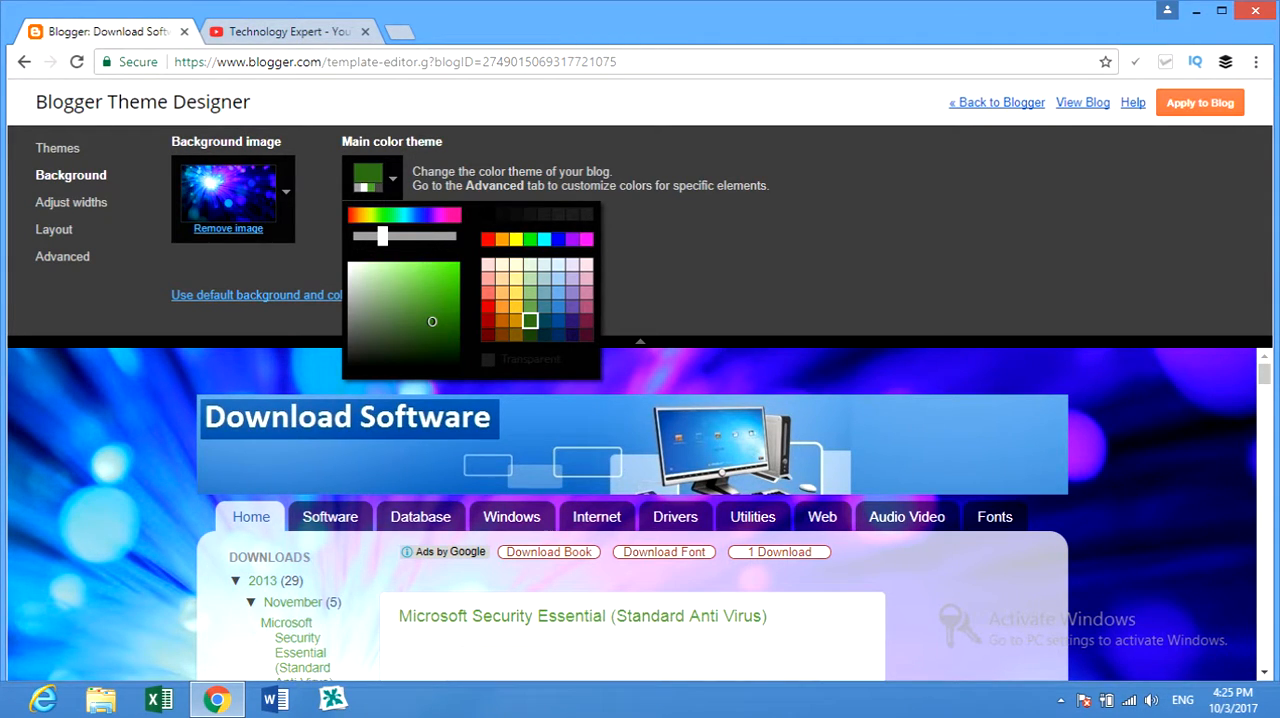
left_click_drag(432, 321, 436, 292)
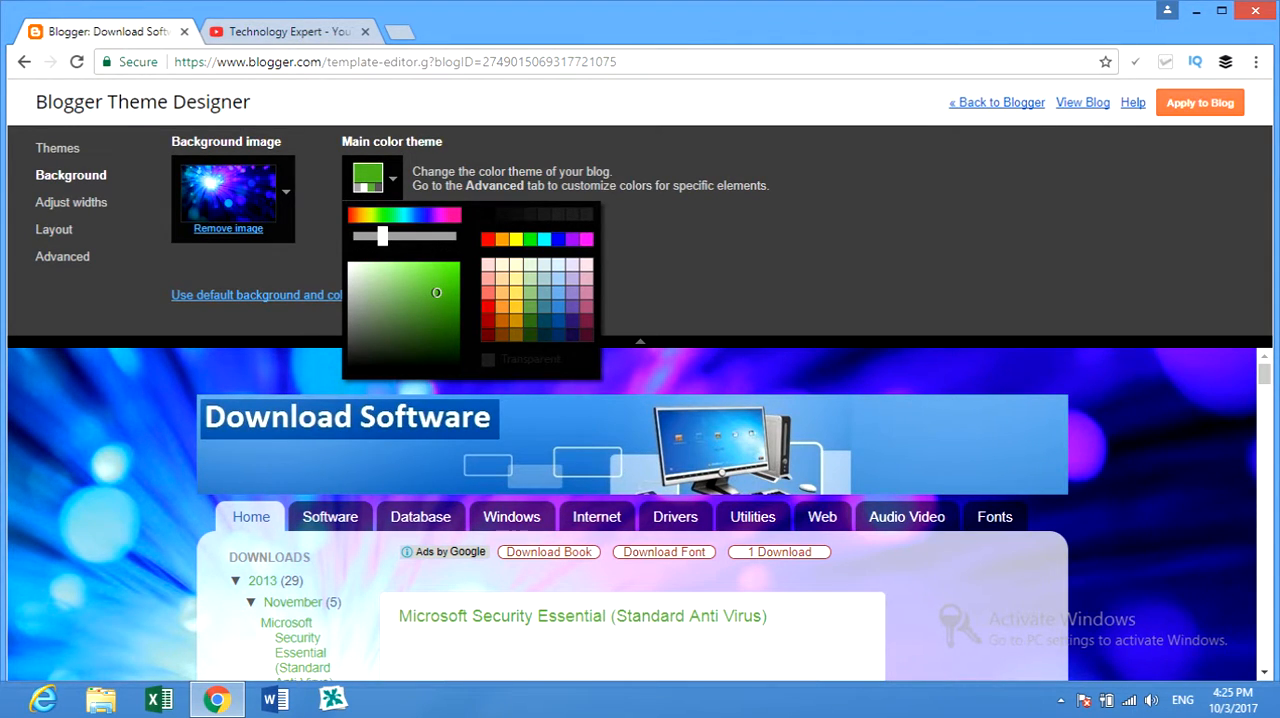
left_click(392, 179)
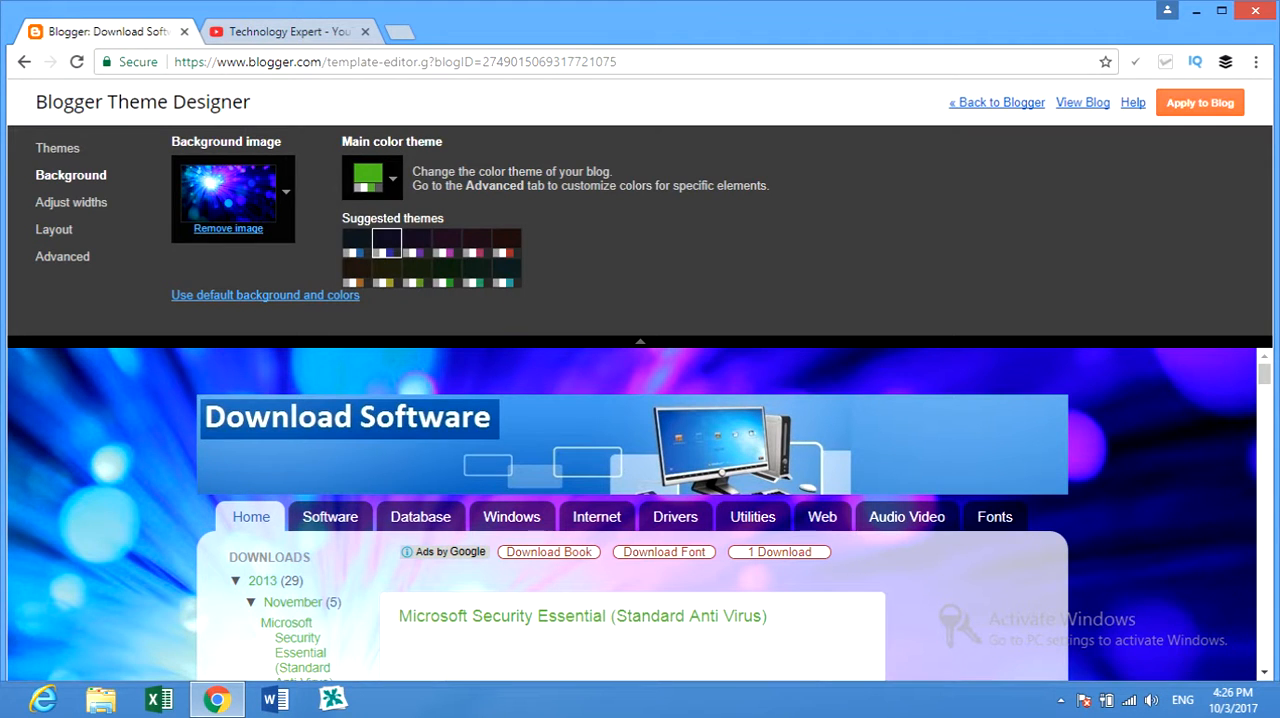
Choose the suggested dark color theme with the green accent and apply the design changes to the blog.
left_click(386, 243)
left_click(387, 243)
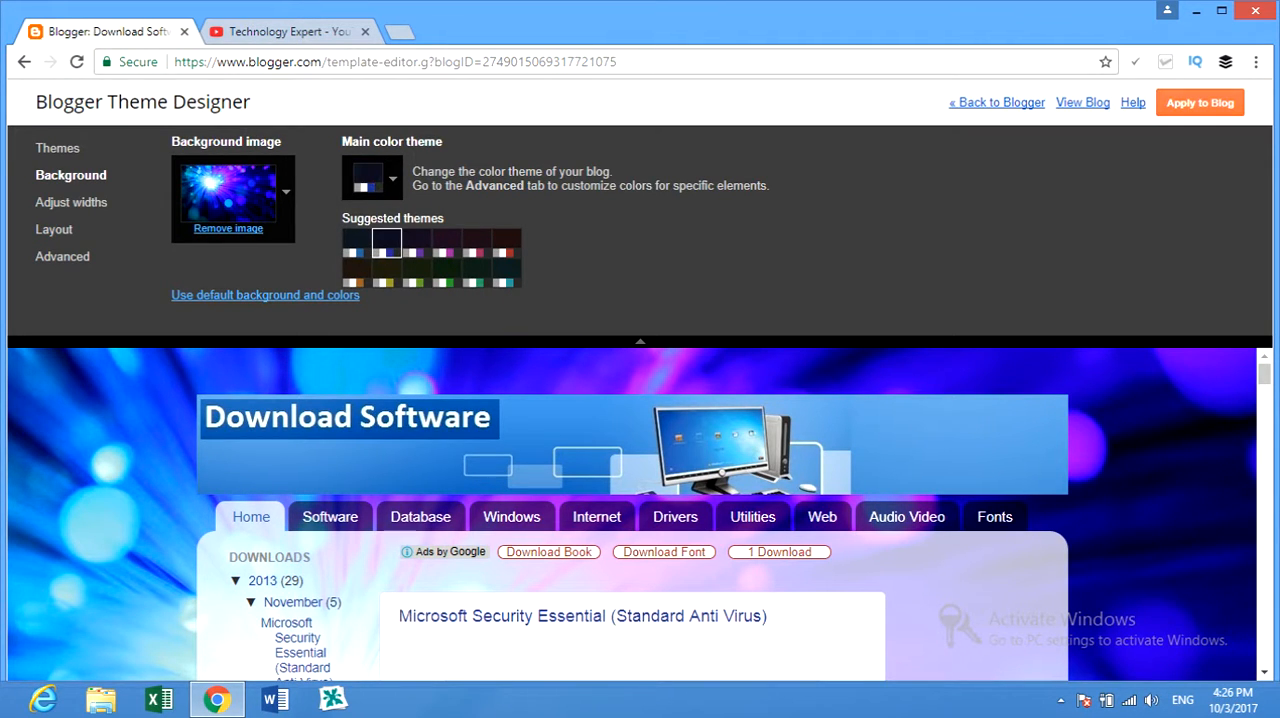
left_click(447, 243)
left_click(447, 273)
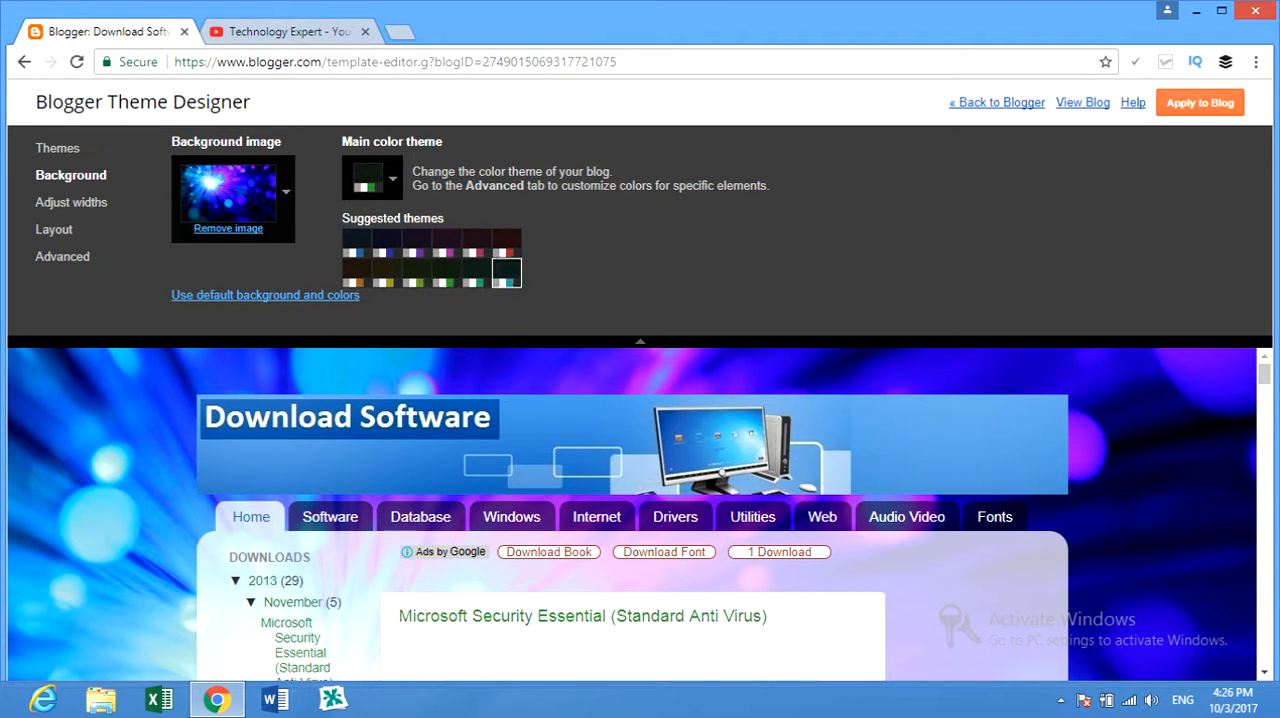
left_click(1200, 103)
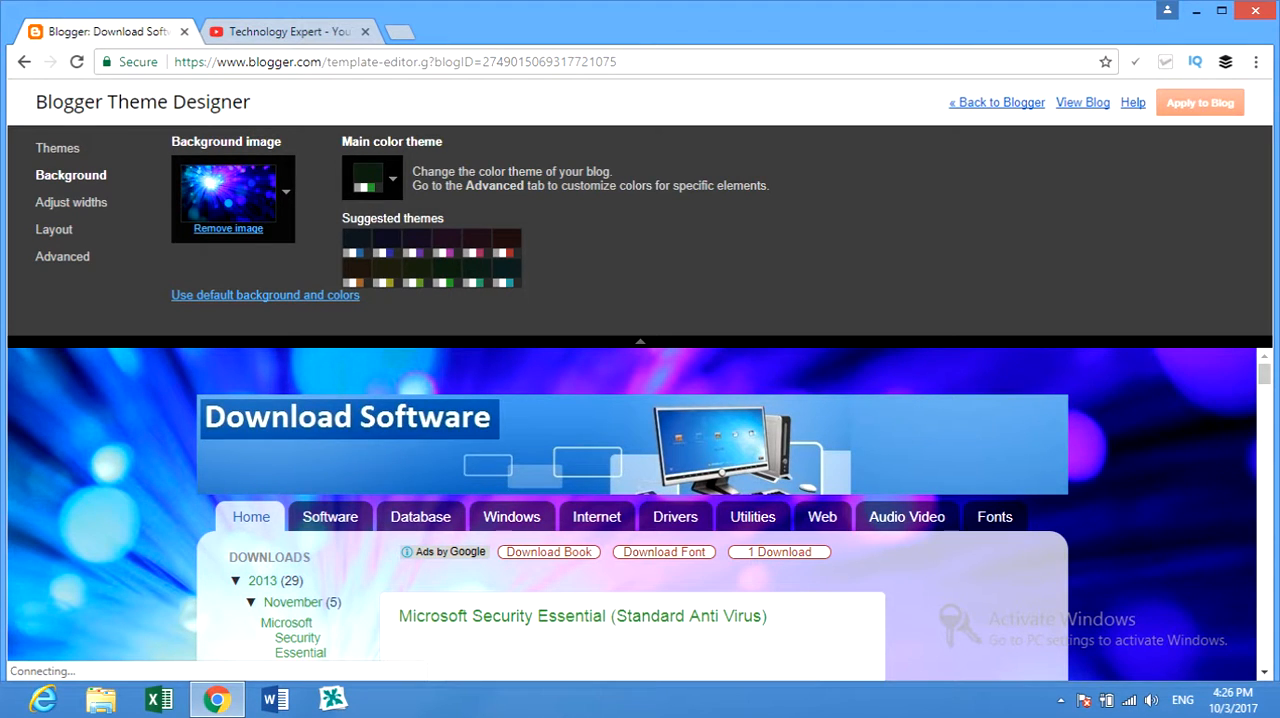
Set the width of the entire blog to 980 px.
left_click(71, 202)
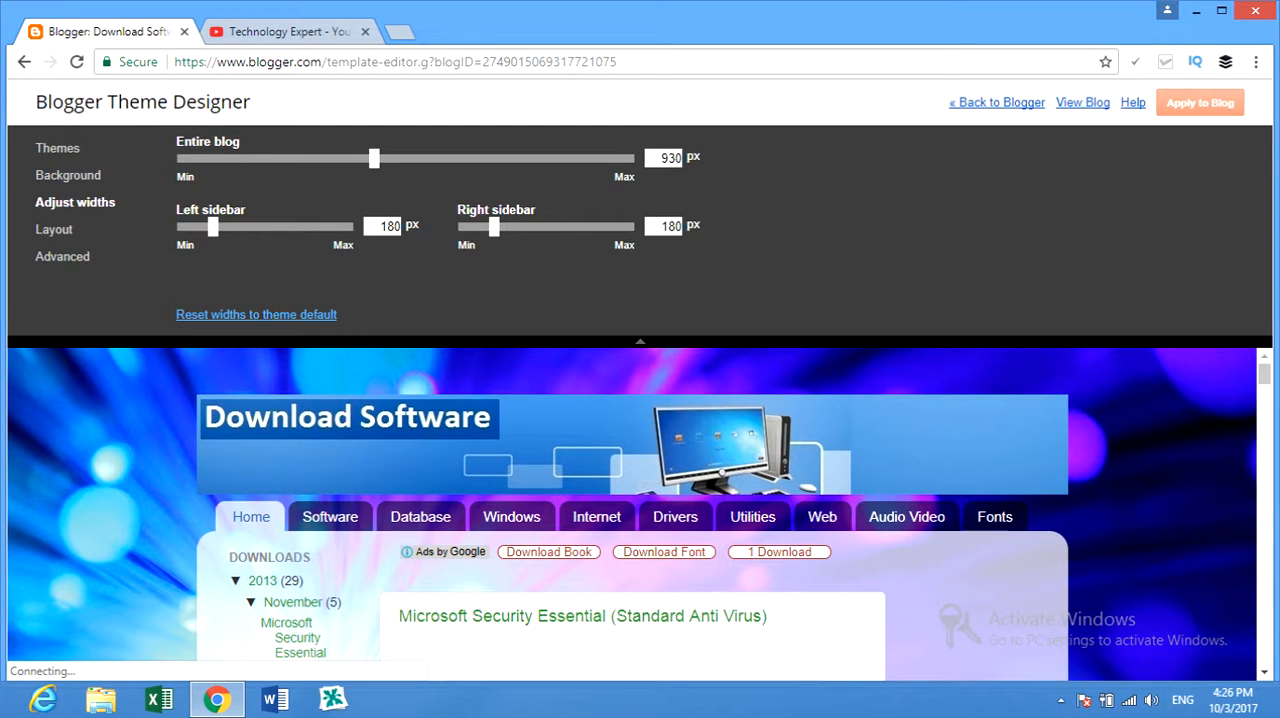
mouse_move(374, 158)
left_mouse_down()
mouse_move(301, 158)
mouse_move(503, 158)
mouse_move(396, 158)
left_mouse_up()
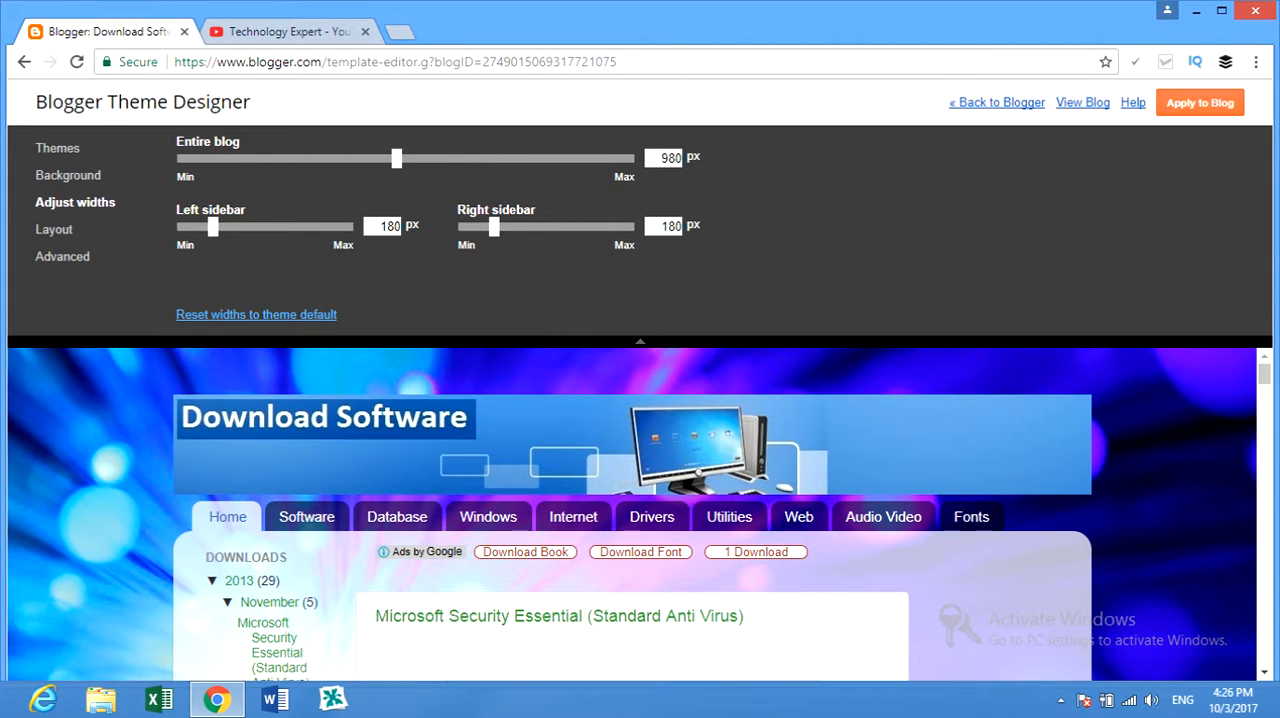
scroll(632, 515, "down", 2)
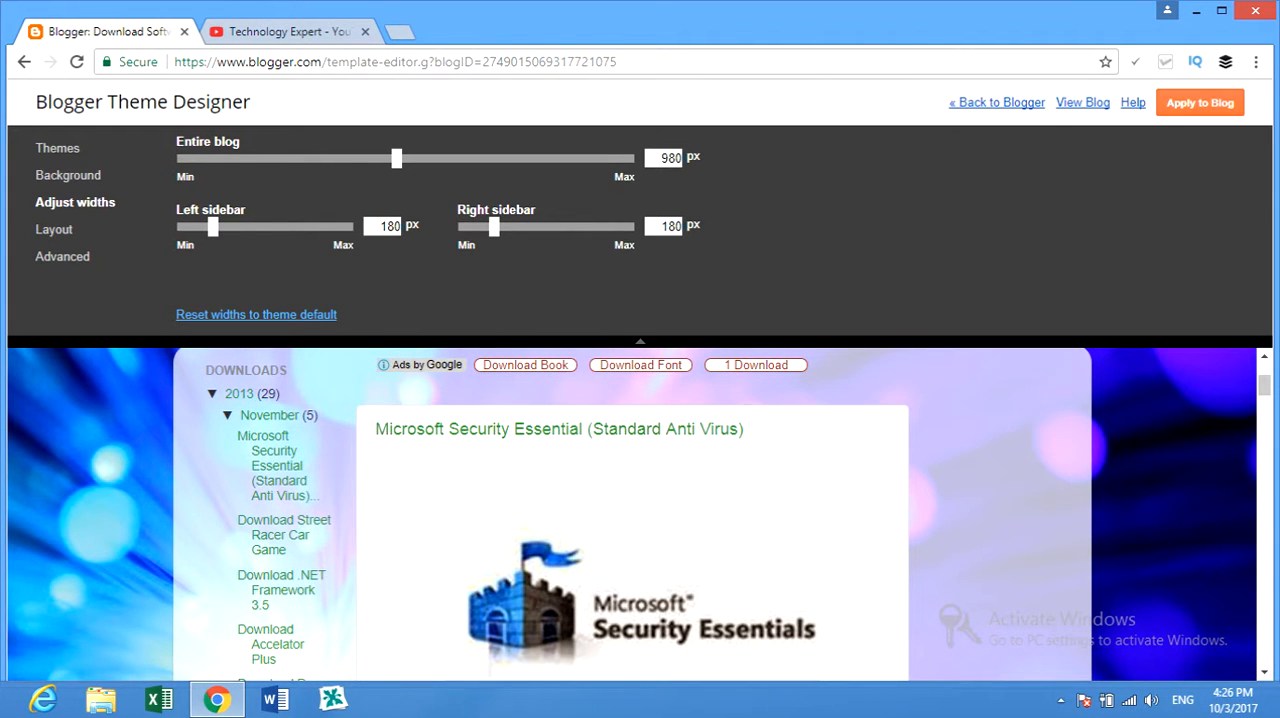
Set the left sidebar width to 220 px and the right sidebar width to 190 px.
mouse_move(212, 227)
left_mouse_down()
mouse_move(252, 227)
mouse_move(230, 227)
left_mouse_up()
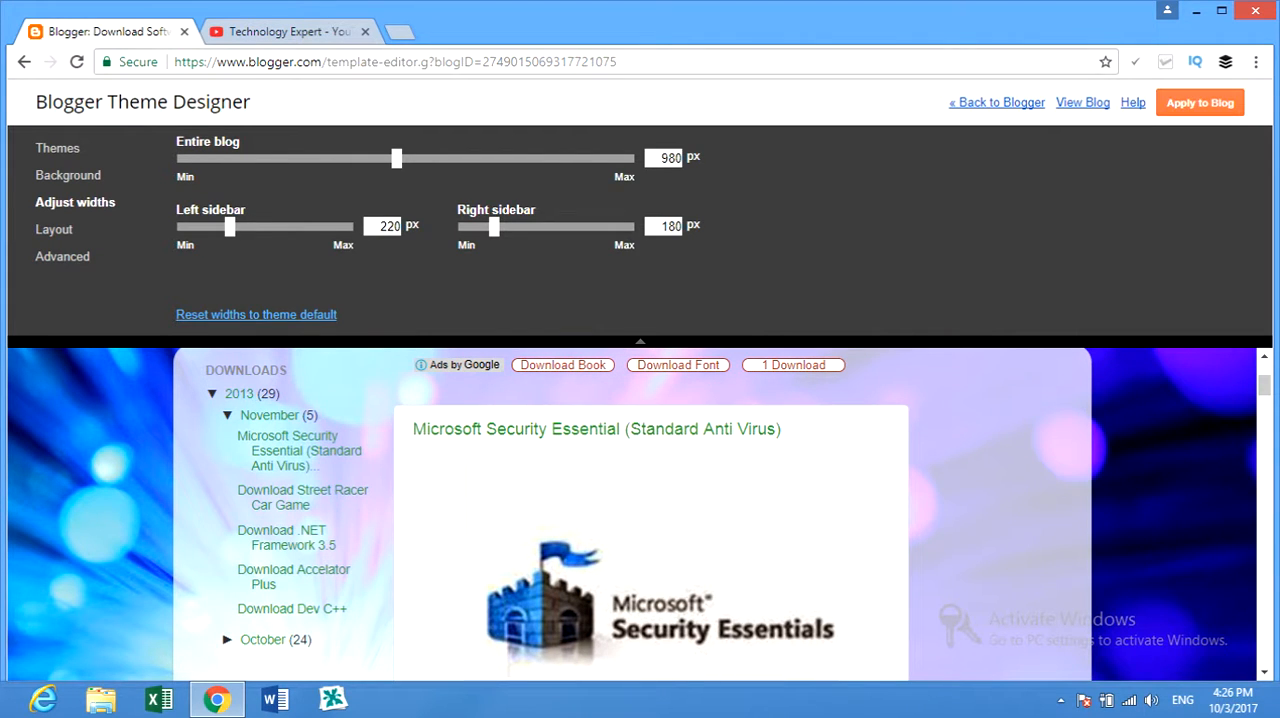
mouse_move(493, 227)
left_mouse_down()
mouse_move(523, 227)
mouse_move(463, 227)
mouse_move(484, 227)
left_mouse_up()
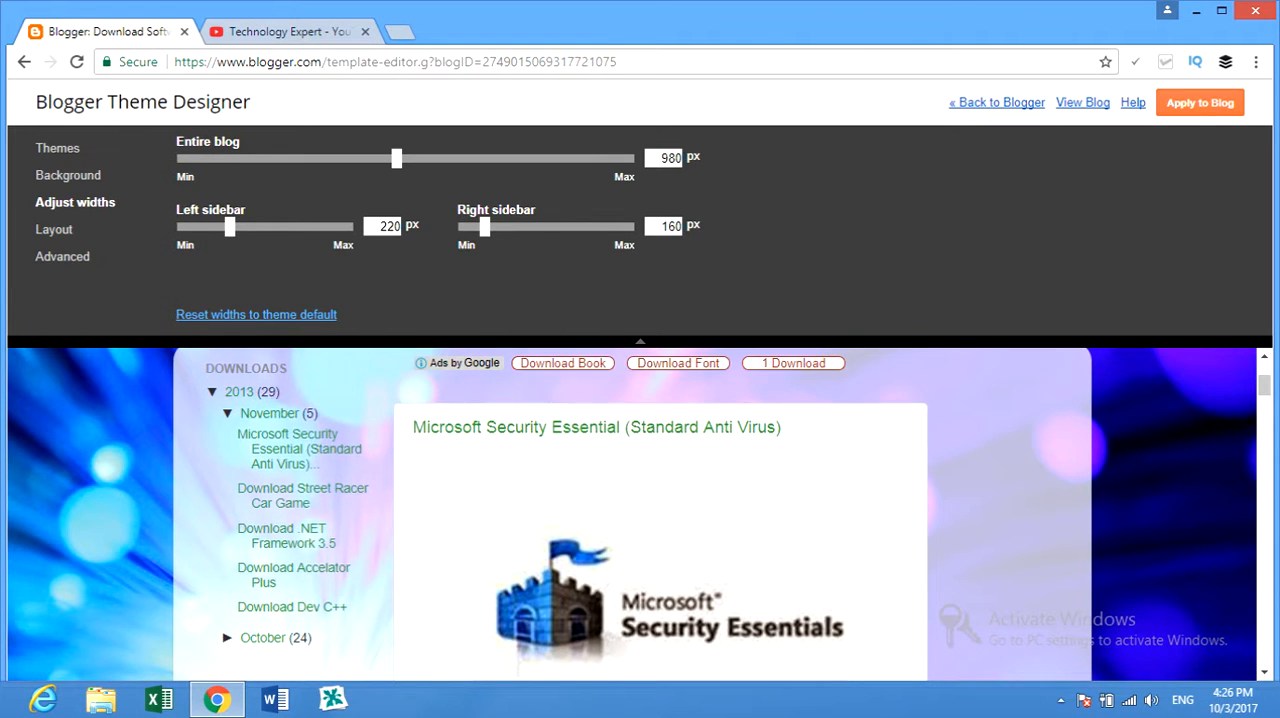
scroll(640, 515, "down", 12)
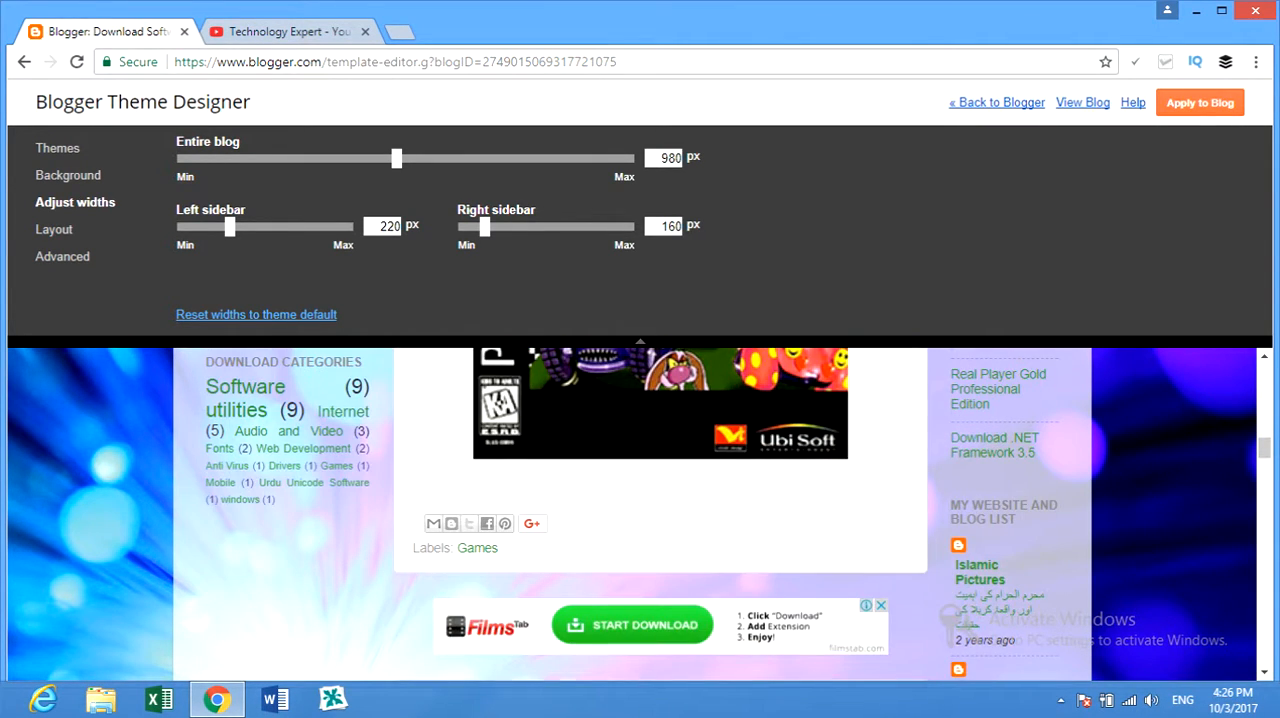
scroll(640, 515, "down", 2)
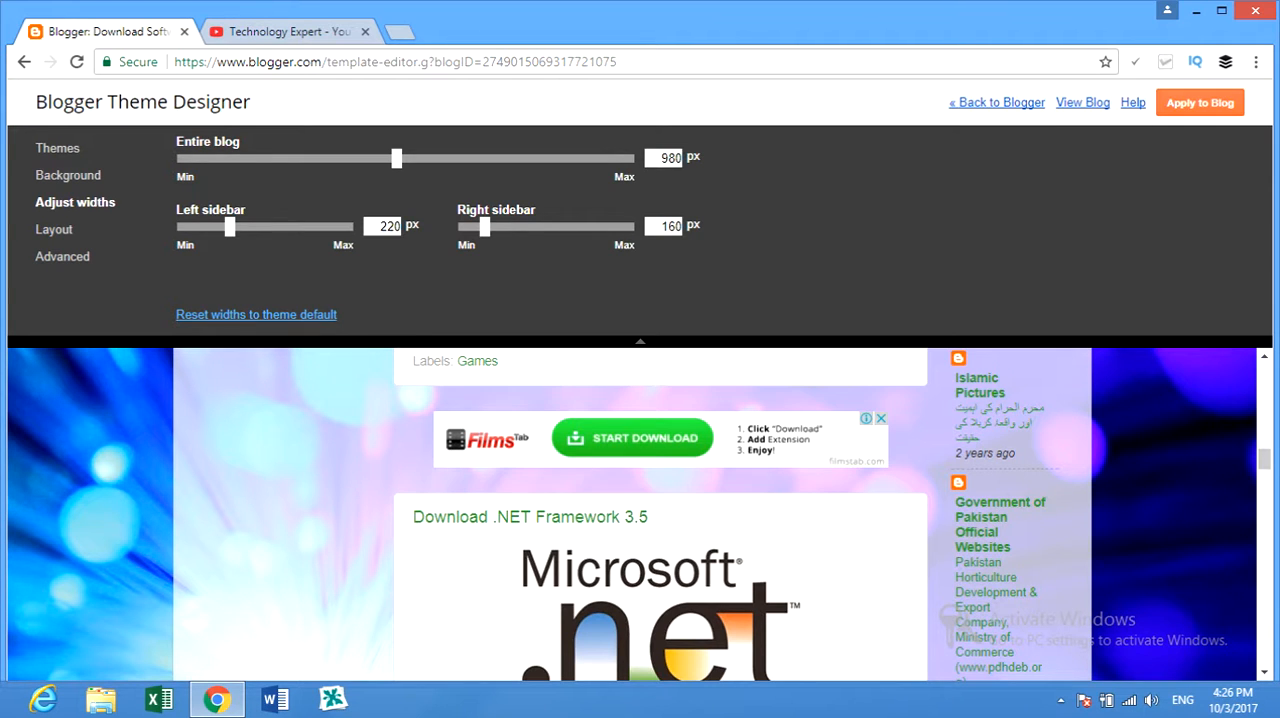
left_click_drag(485, 227, 498, 227)
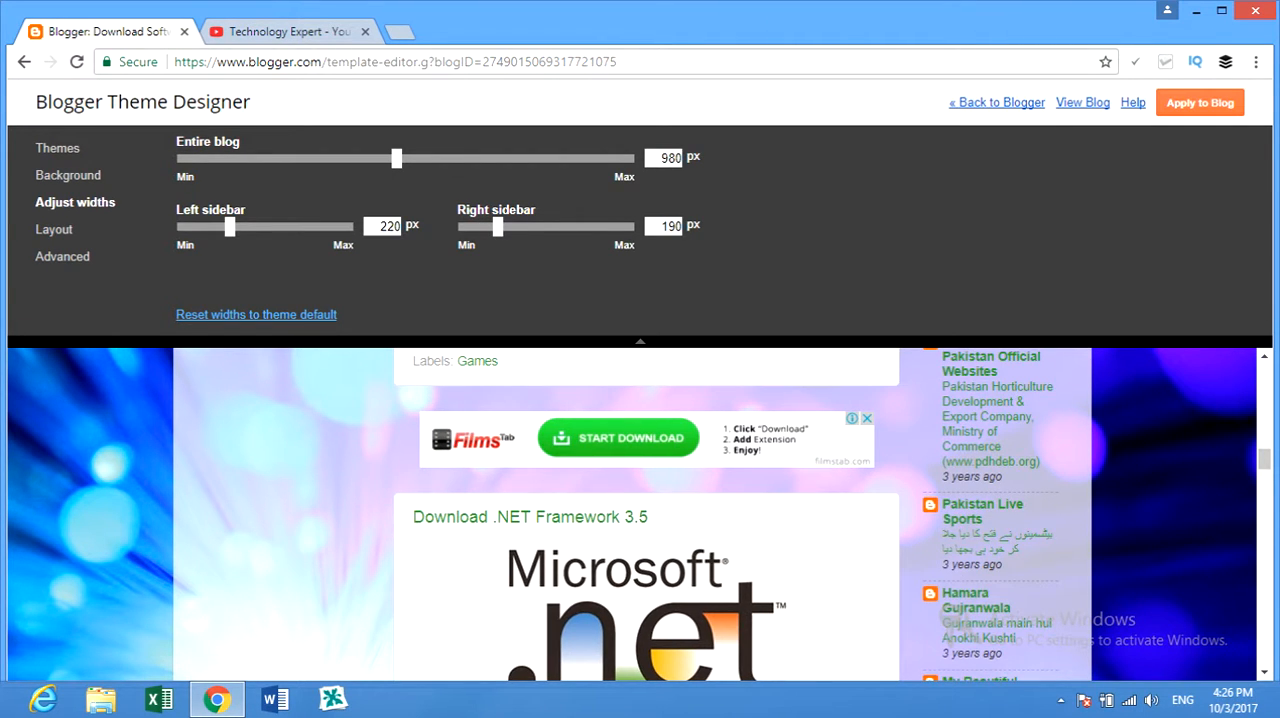
scroll(640, 515, "up", 14)
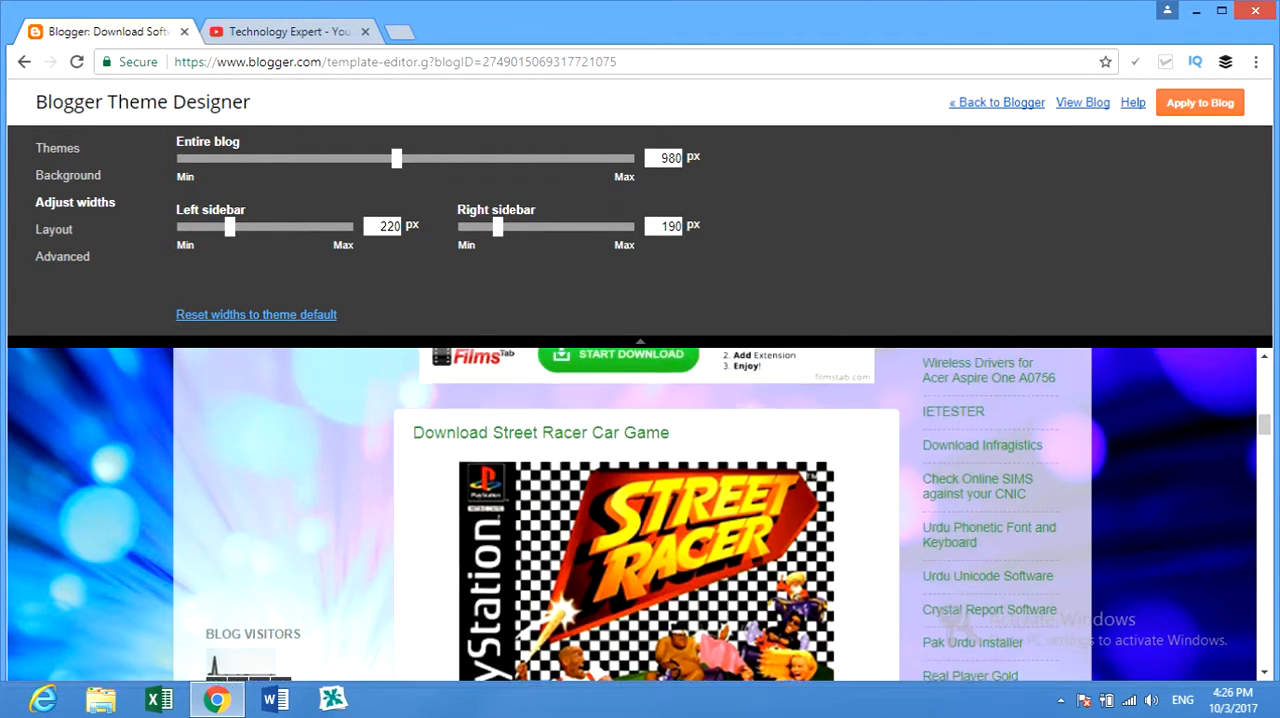
Try the body layouts with one left sidebar and with a split double sidebar on the left.
scroll(640, 515, "up", 2)
scroll(640, 515, "down", 1)
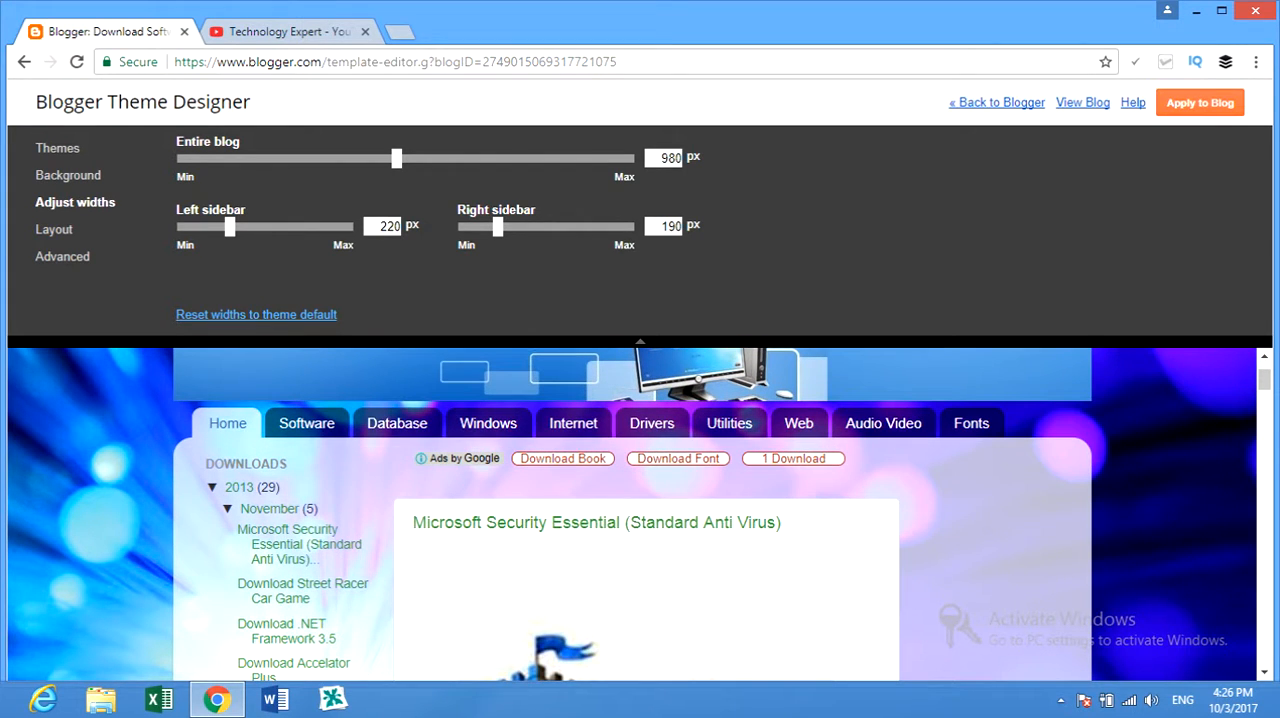
left_click(54, 230)
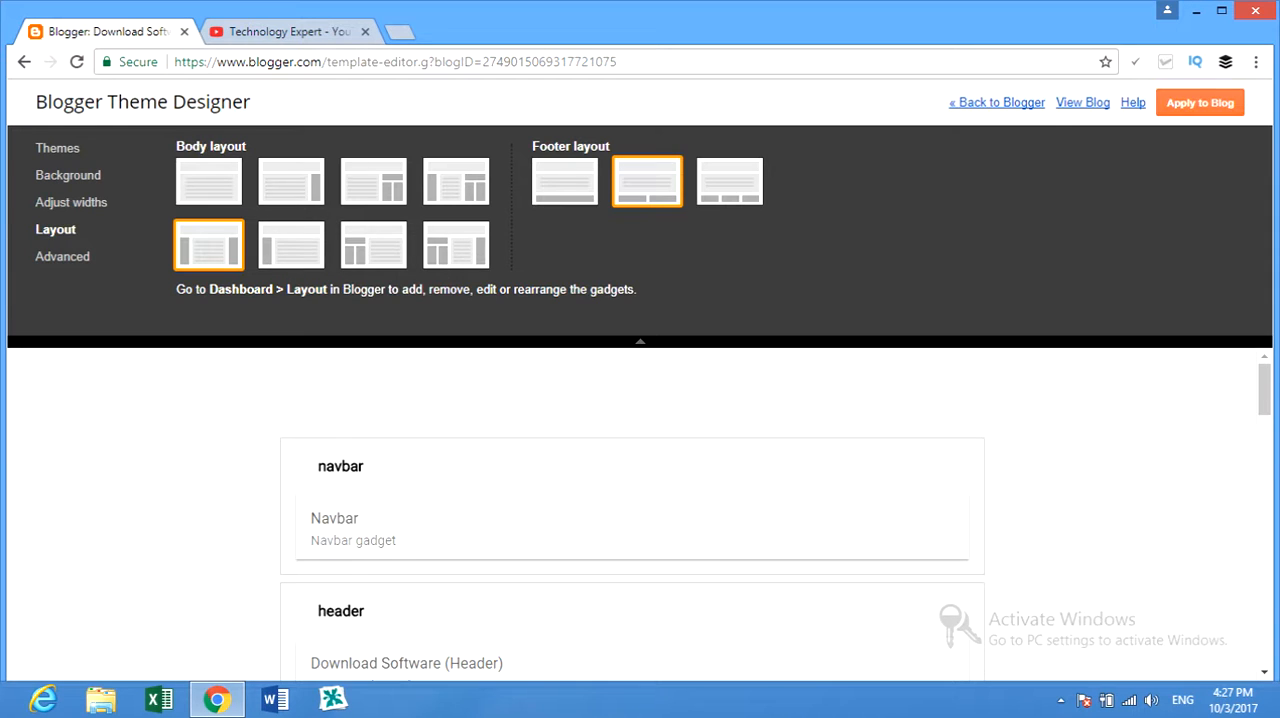
left_click(291, 245)
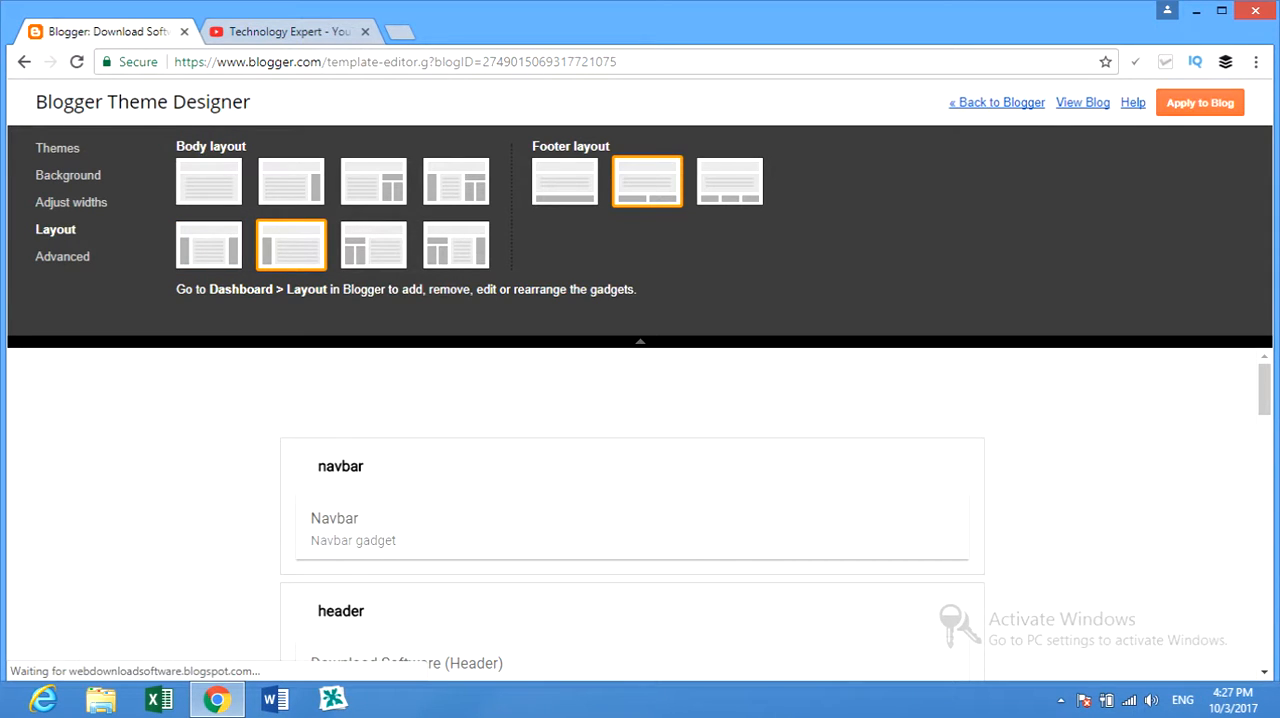
left_click(373, 245)
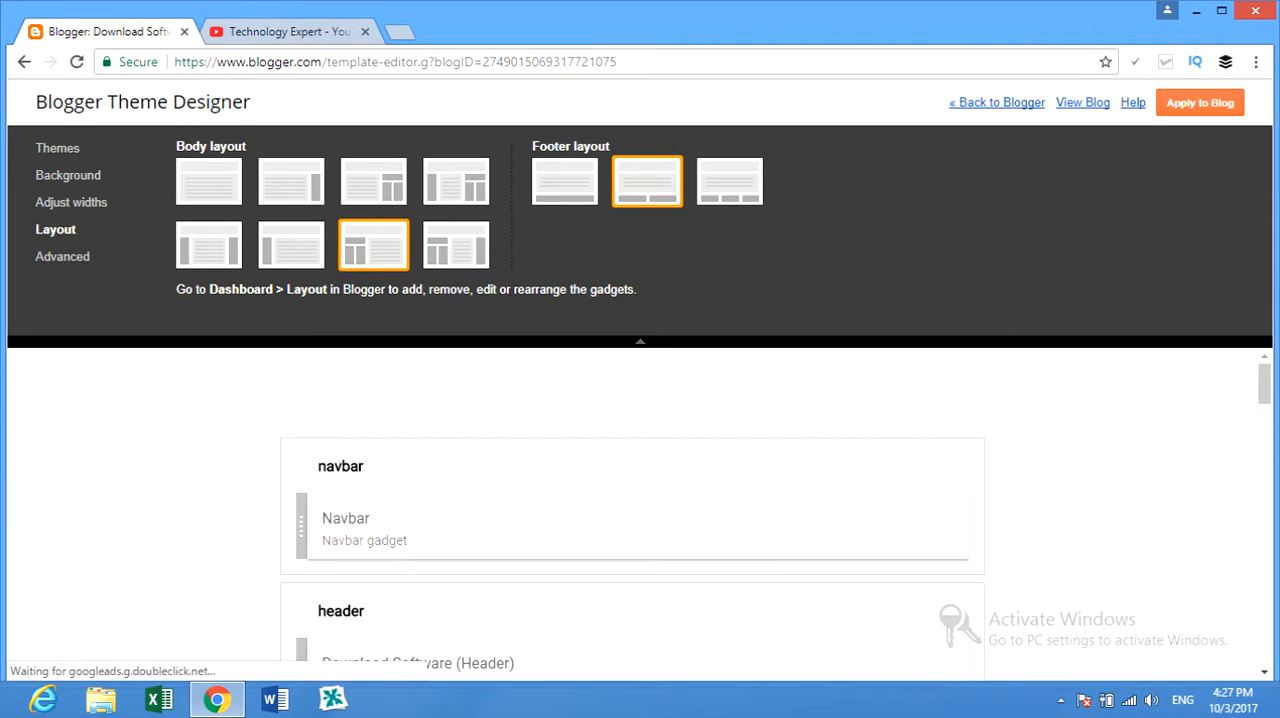
Try the body layout with a single right sidebar, and return to the layout with one sidebar on each side.
left_click(291, 182)
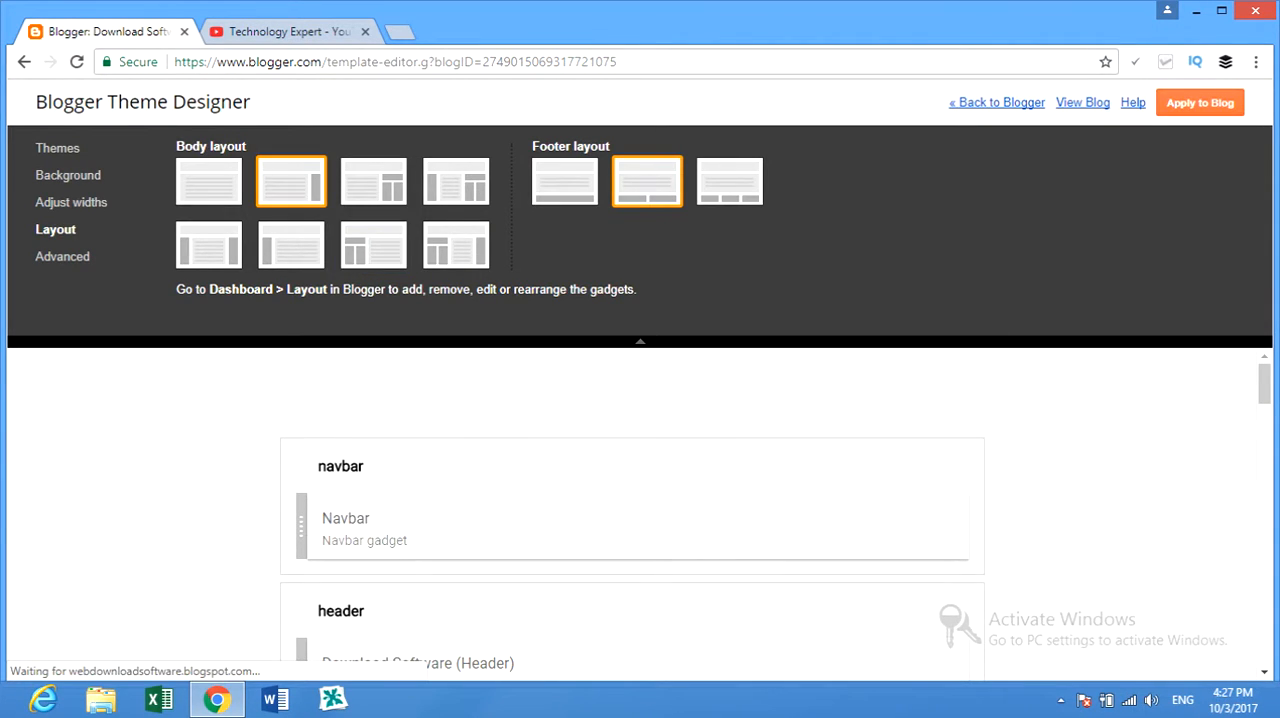
scroll(632, 510, "down", 5)
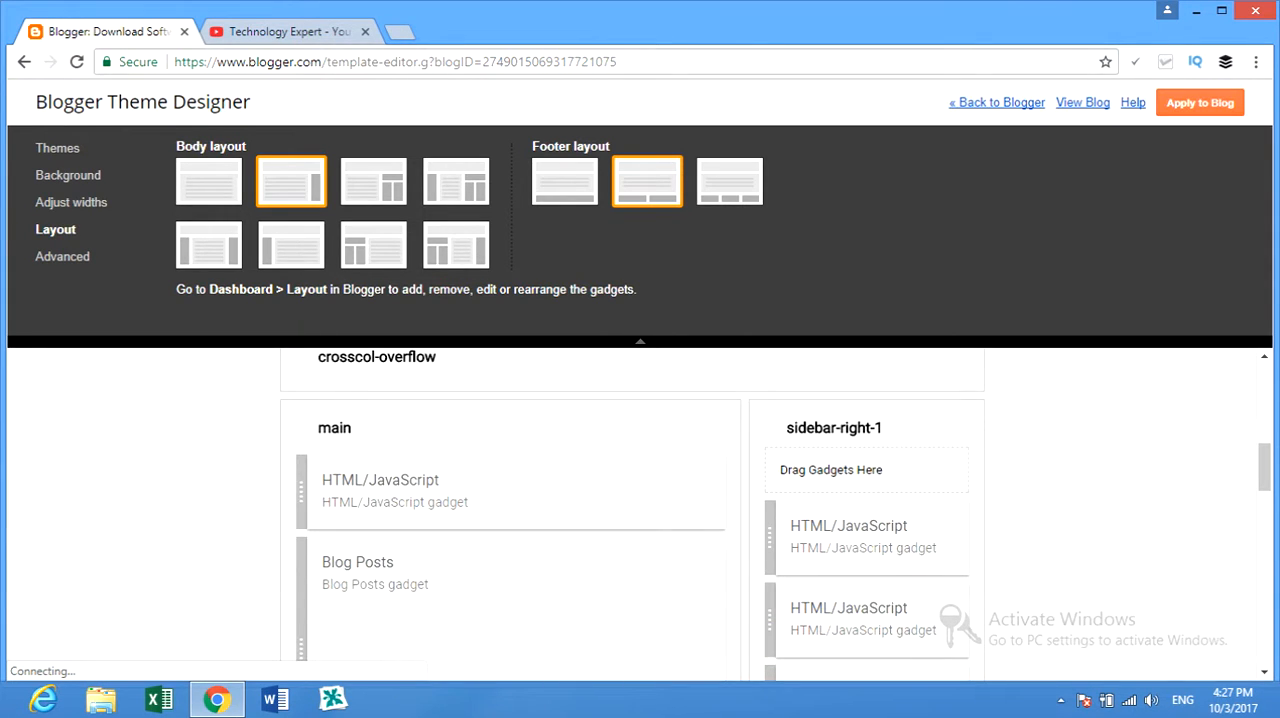
scroll(632, 510, "down", 3)
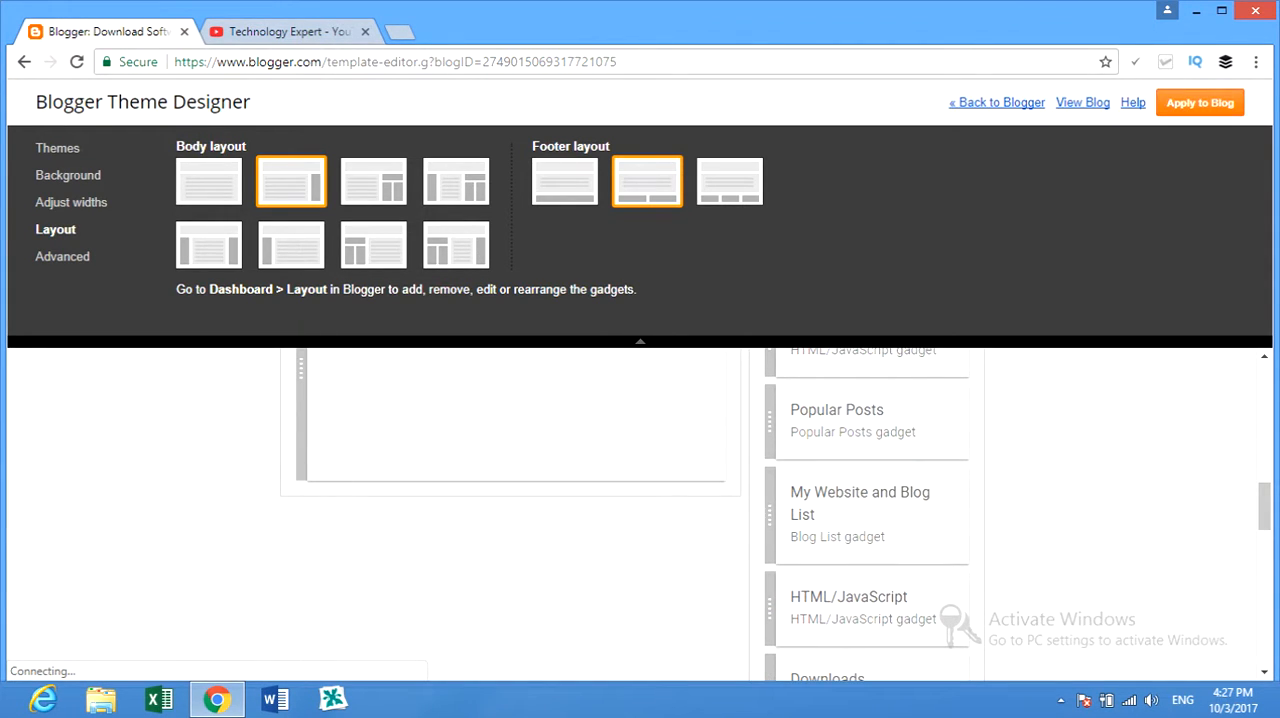
left_click(209, 245)
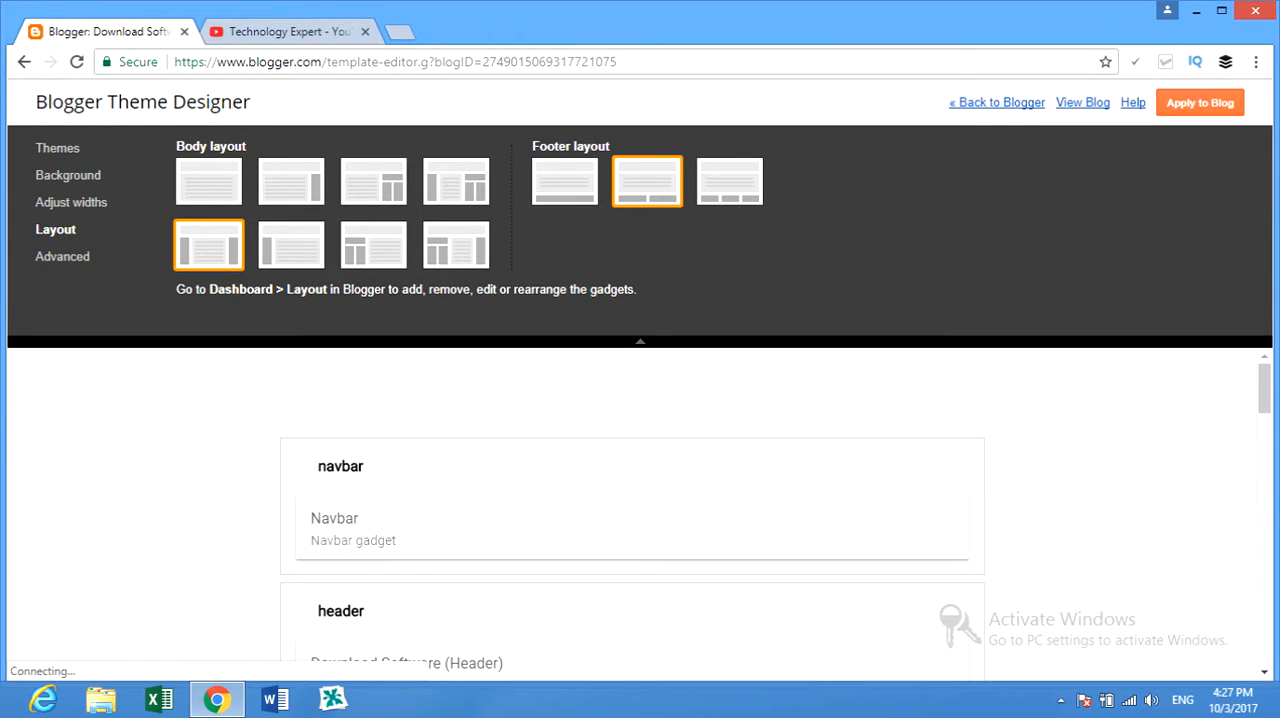
Examine the advanced theme options for page text, backgrounds, links, blog title, tabs text, tabs background, gadgets and footer.
left_click(63, 257)
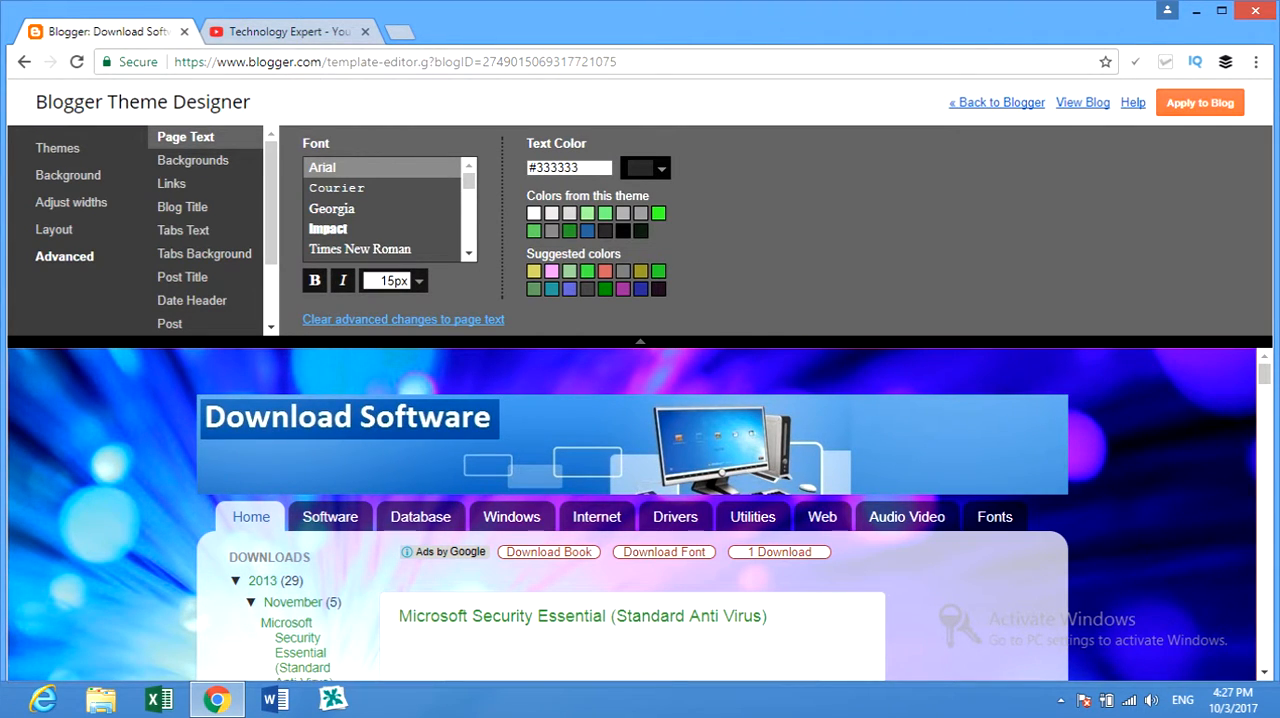
left_click(193, 160)
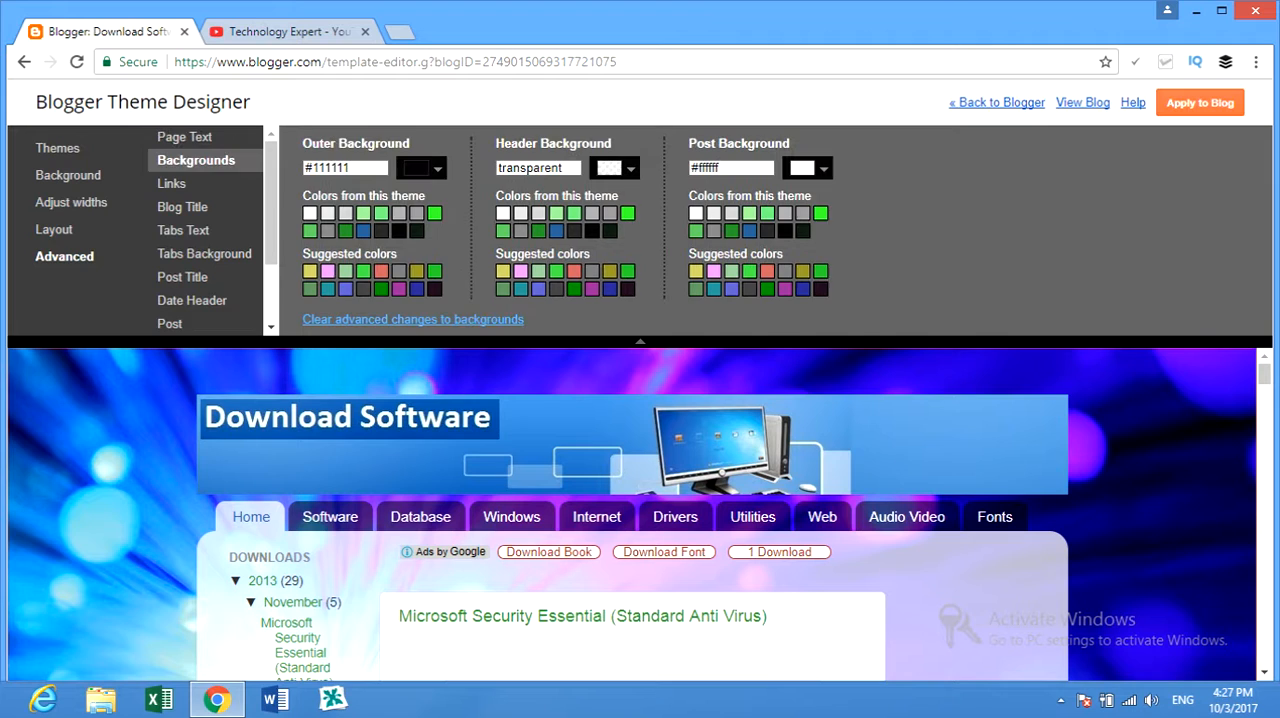
left_click(172, 184)
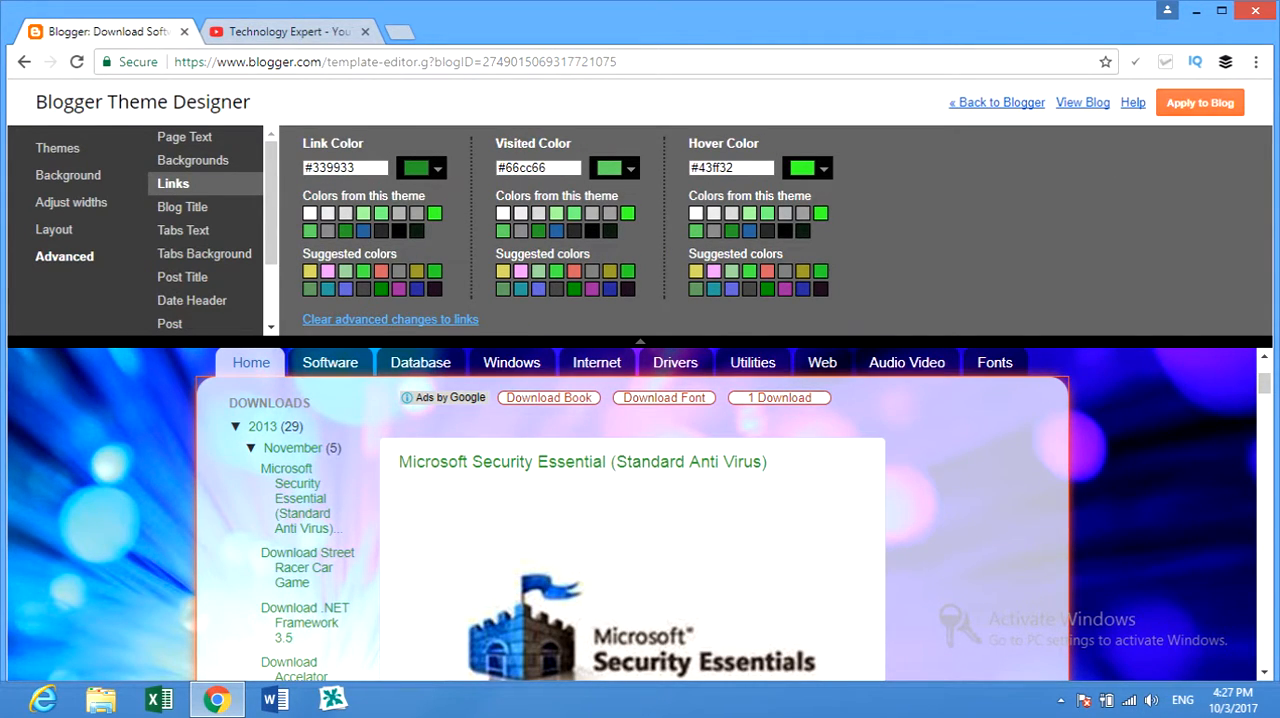
left_click(185, 207)
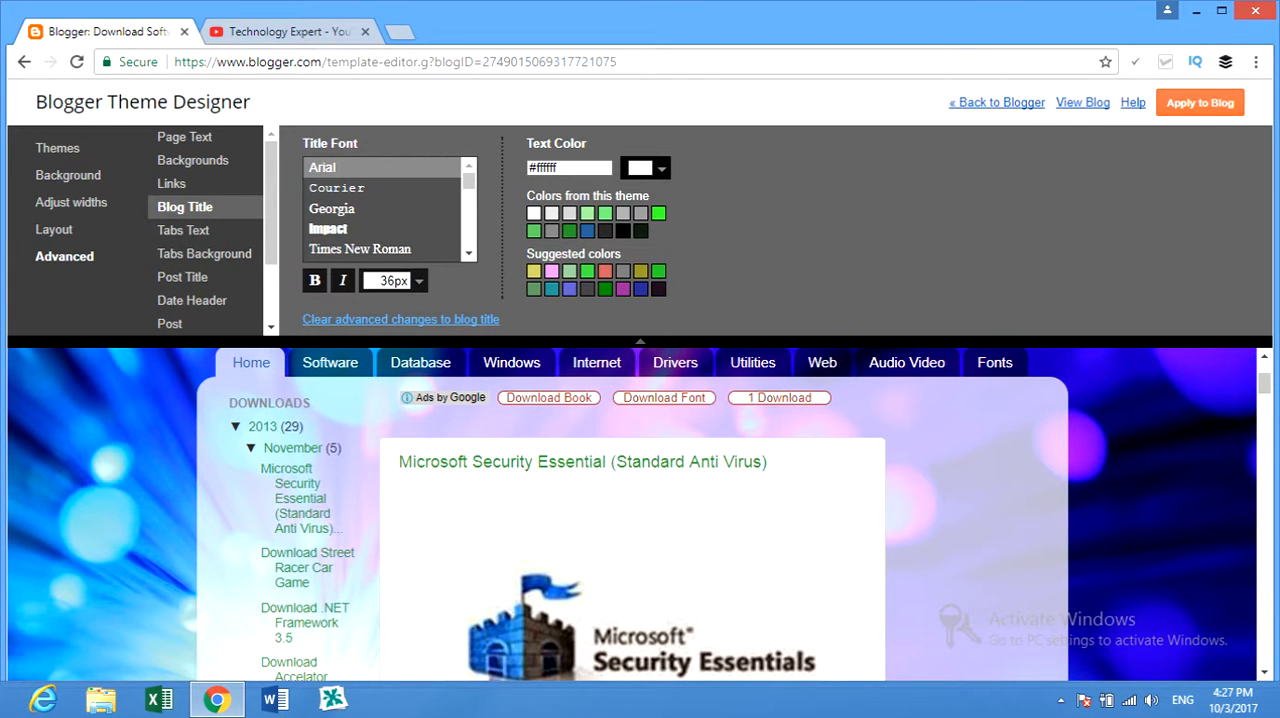
left_click(183, 230)
left_click(203, 254)
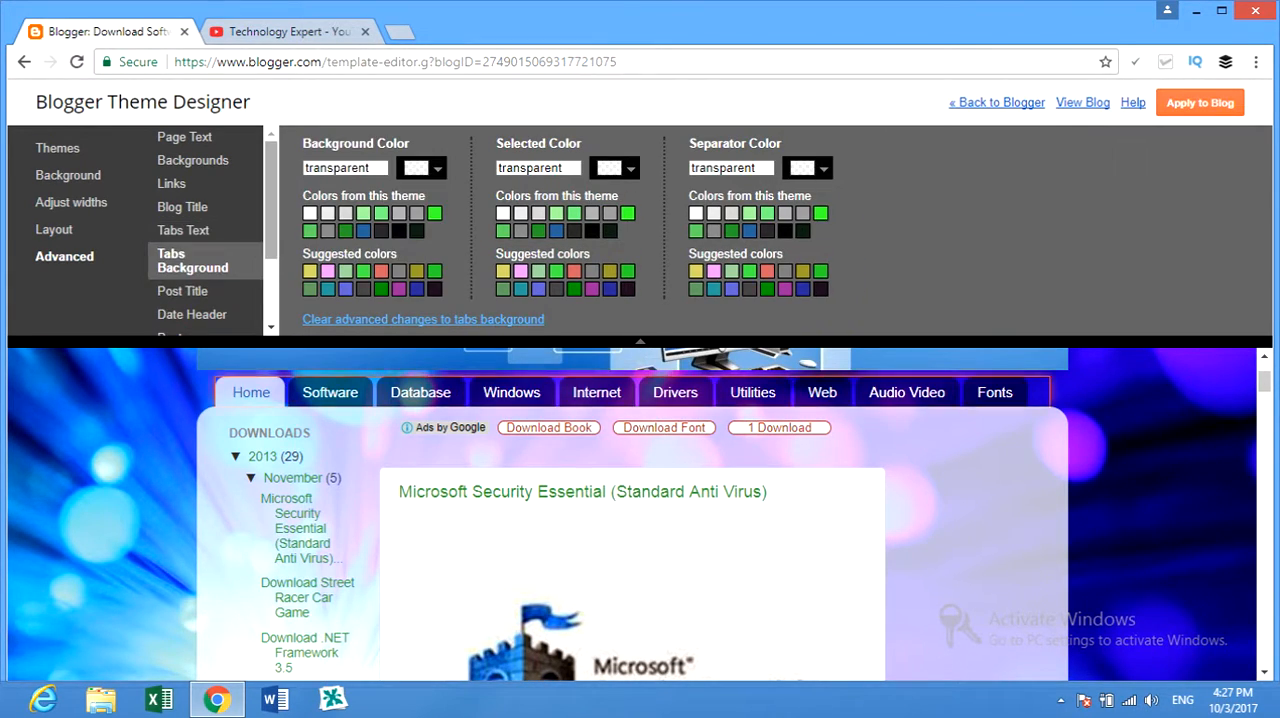
scroll(205, 230, "down", 3)
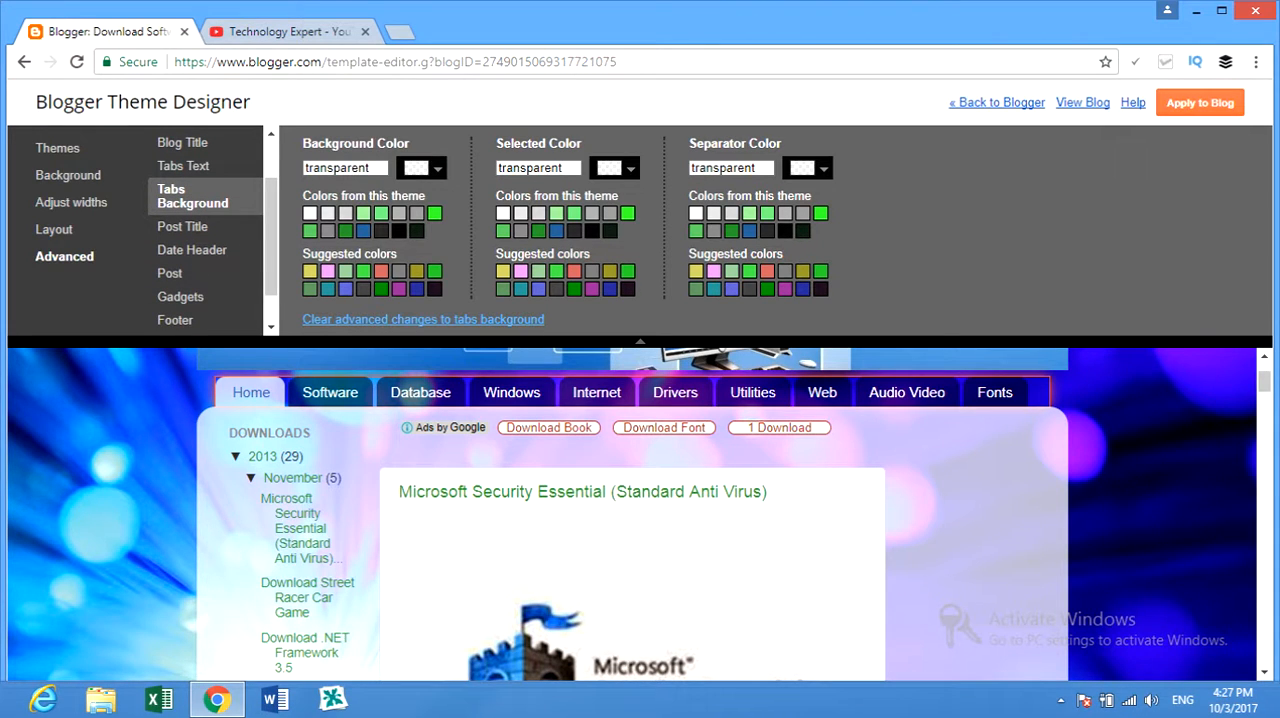
scroll(205, 230, "down", 1)
left_click(181, 271)
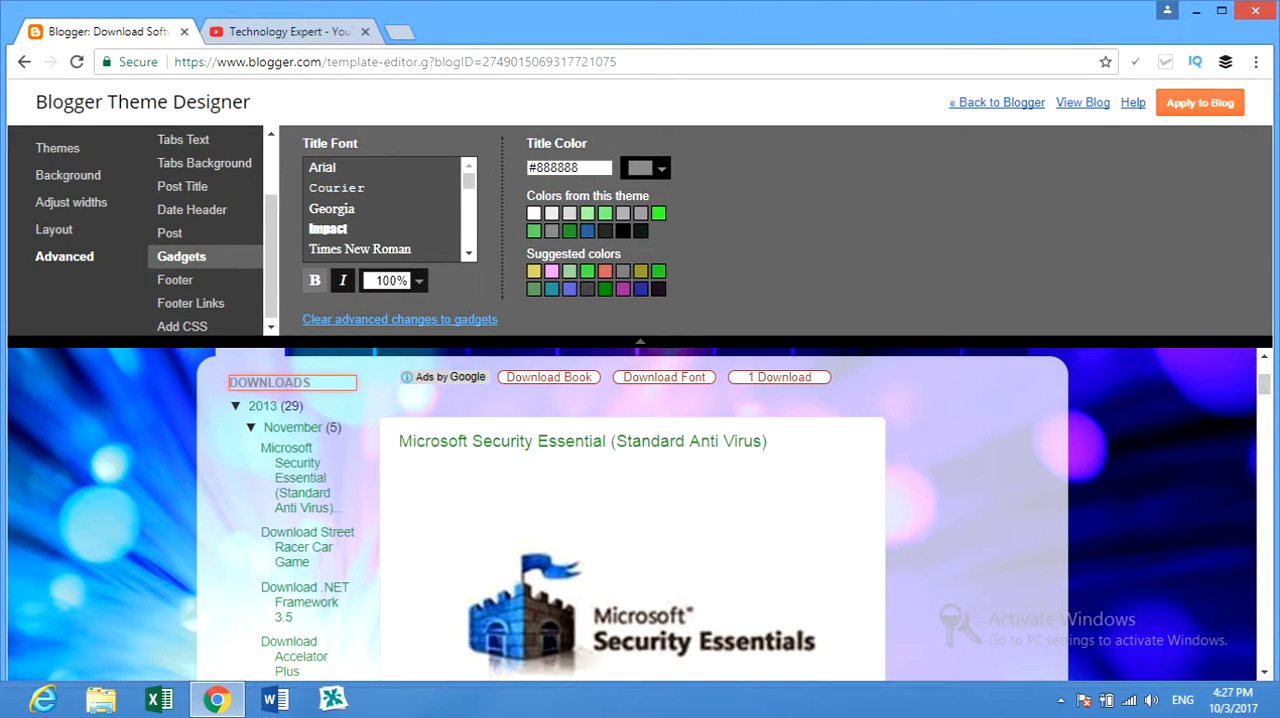
left_click(177, 280)
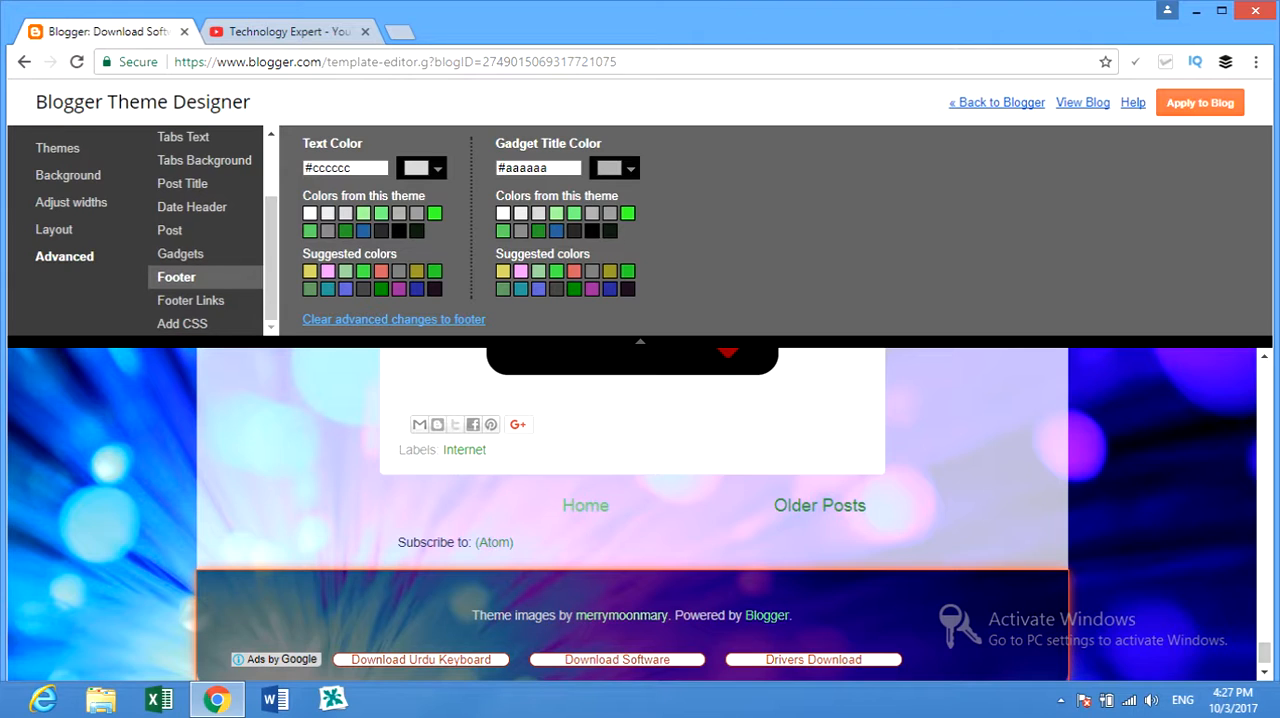